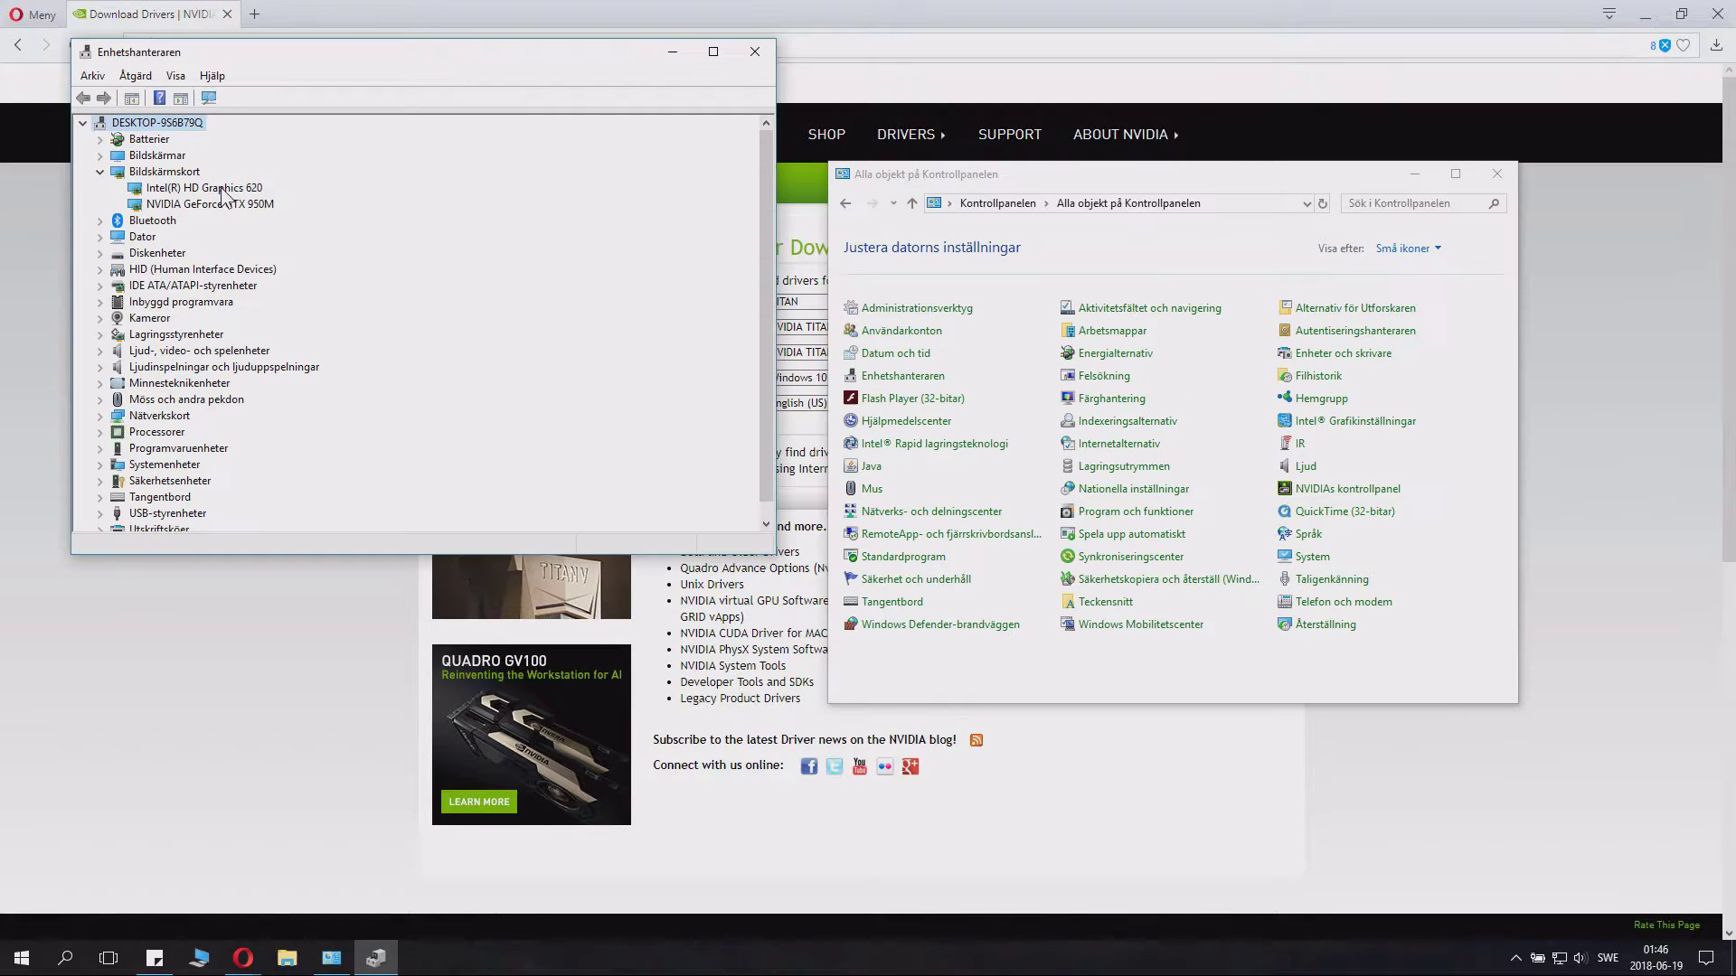
Identify the GeForce GTX 950M adapter and set the driver search to GeForce and Windows 10 64-bit.
left_click(203, 188)
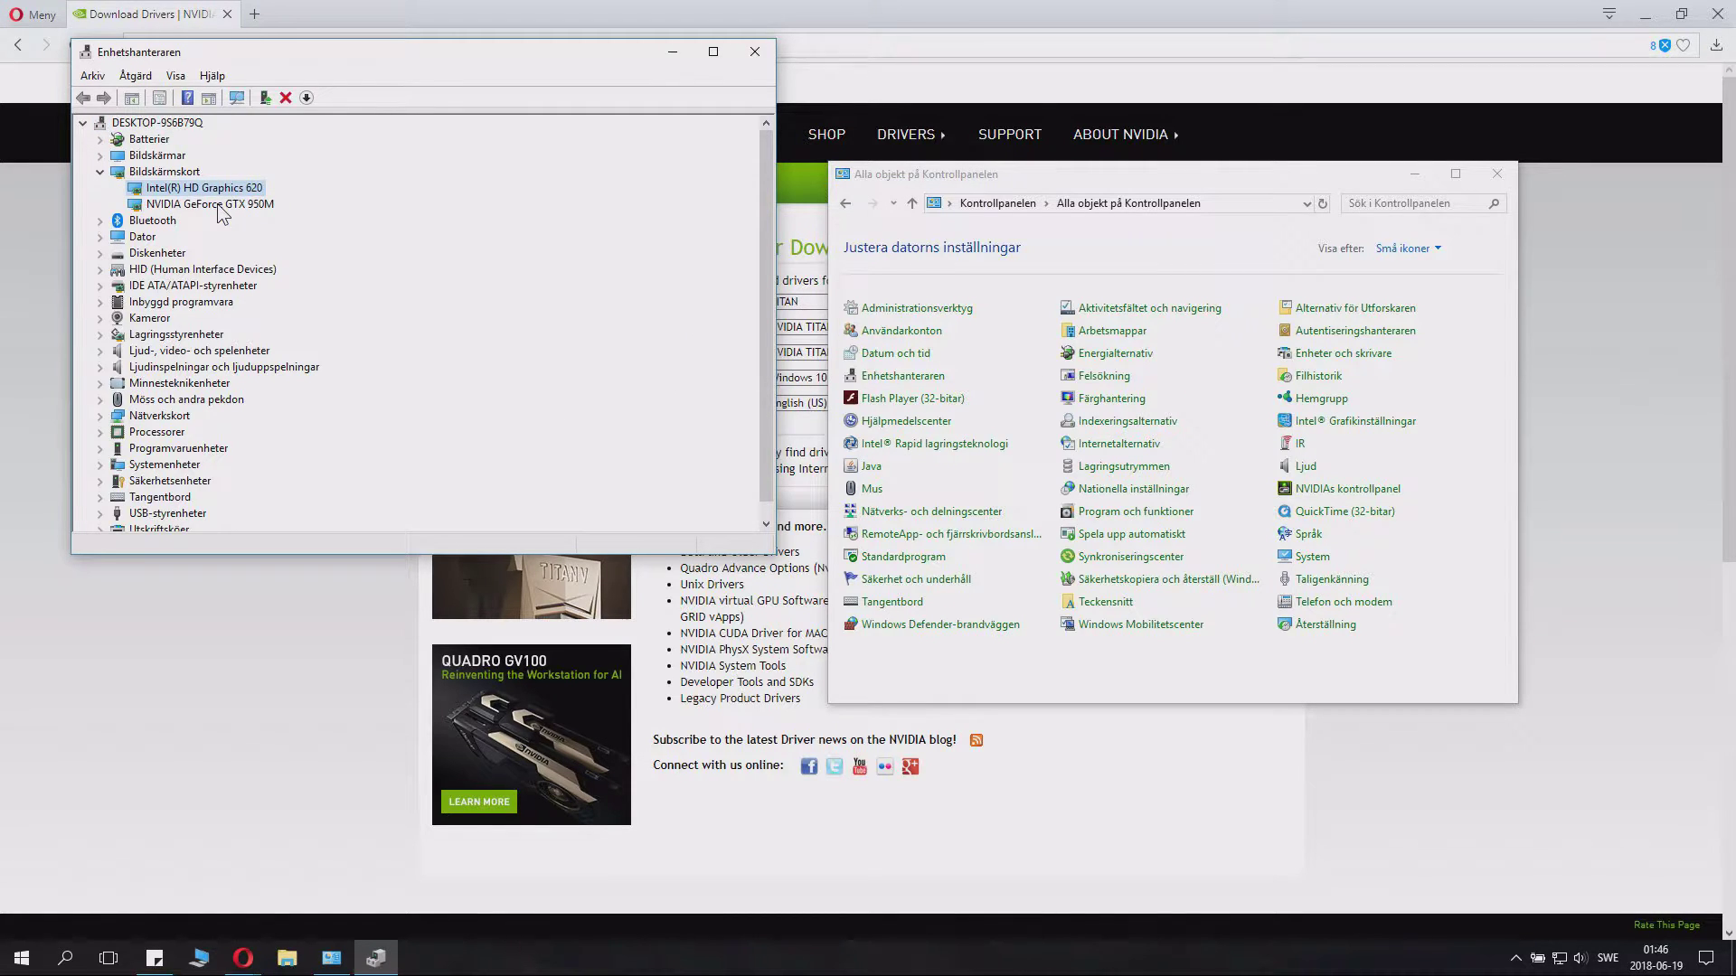
left_click(193, 206)
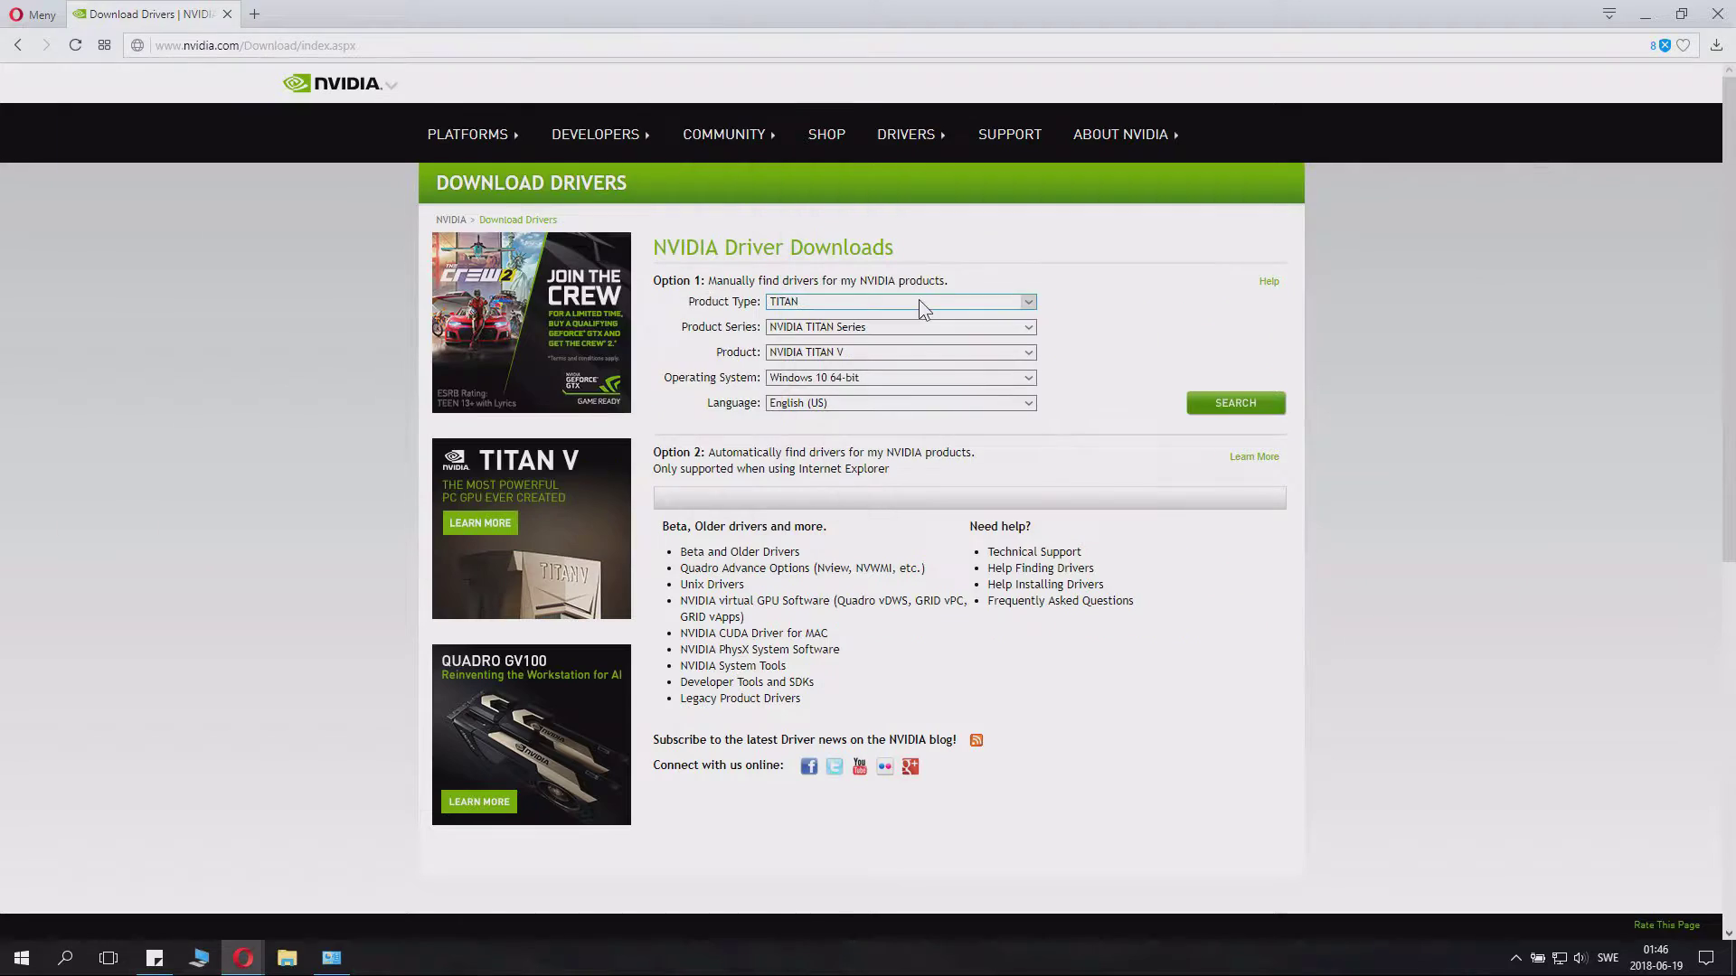
left_click(919, 301)
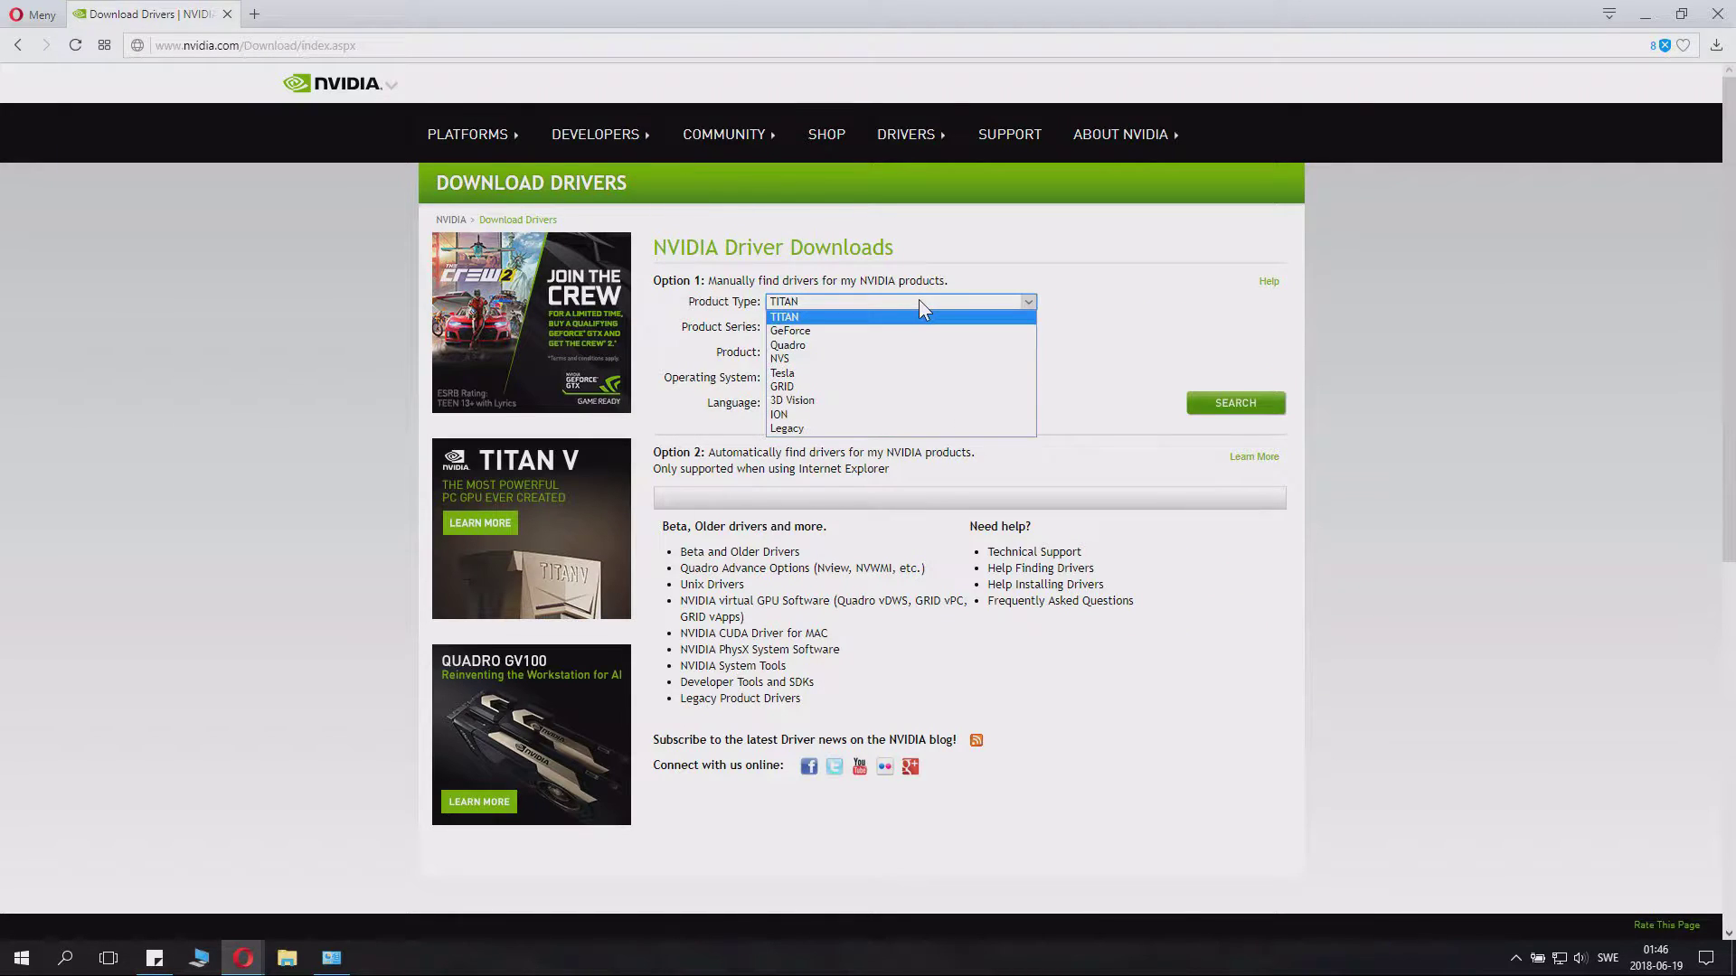
left_click(828, 333)
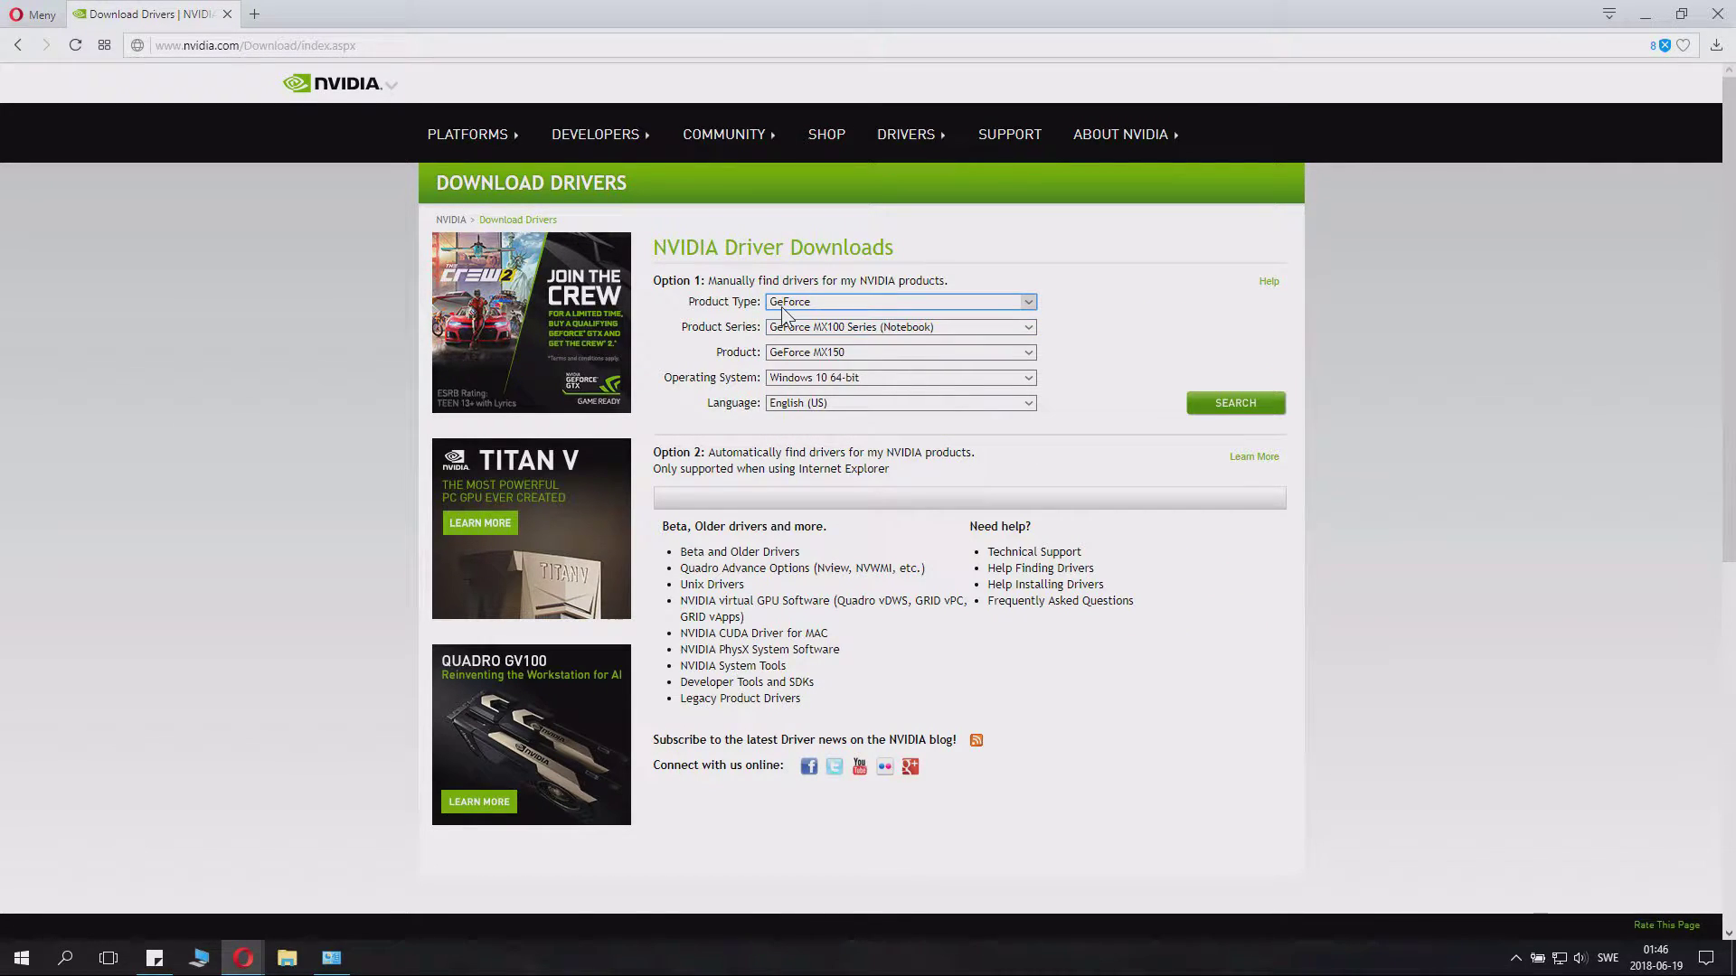
left_click(831, 377)
left_click(827, 407)
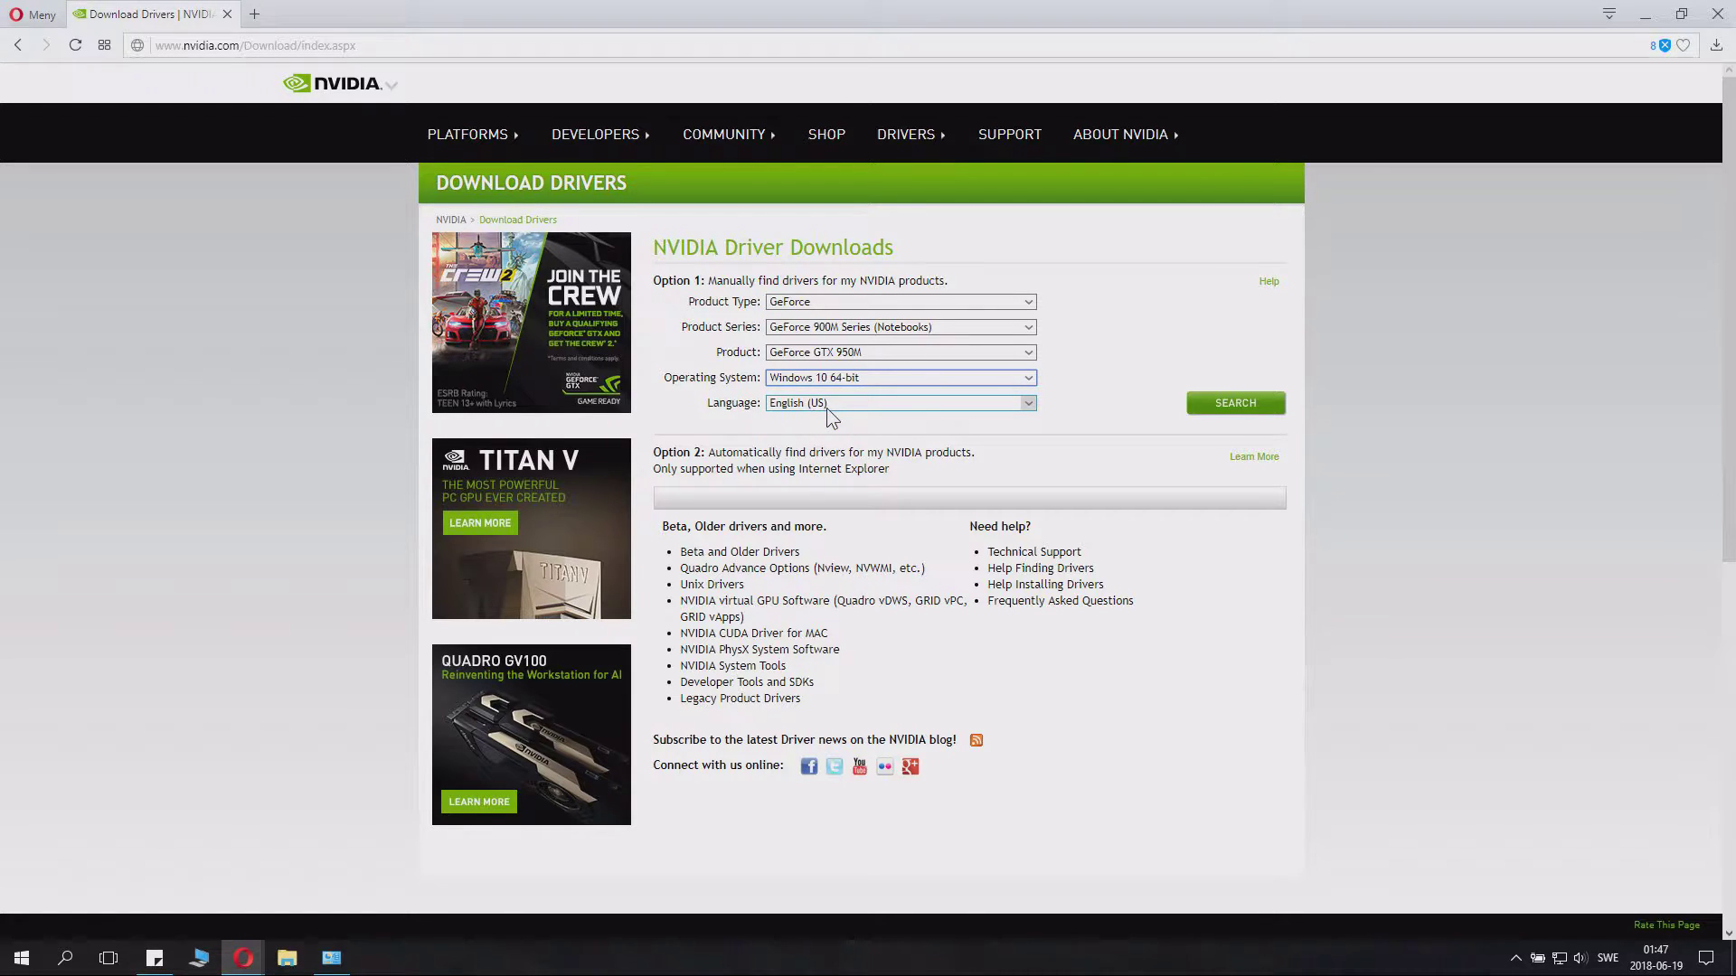
Choose English (US), search, download the 398.11 driver, and launch its installer.
left_click(827, 405)
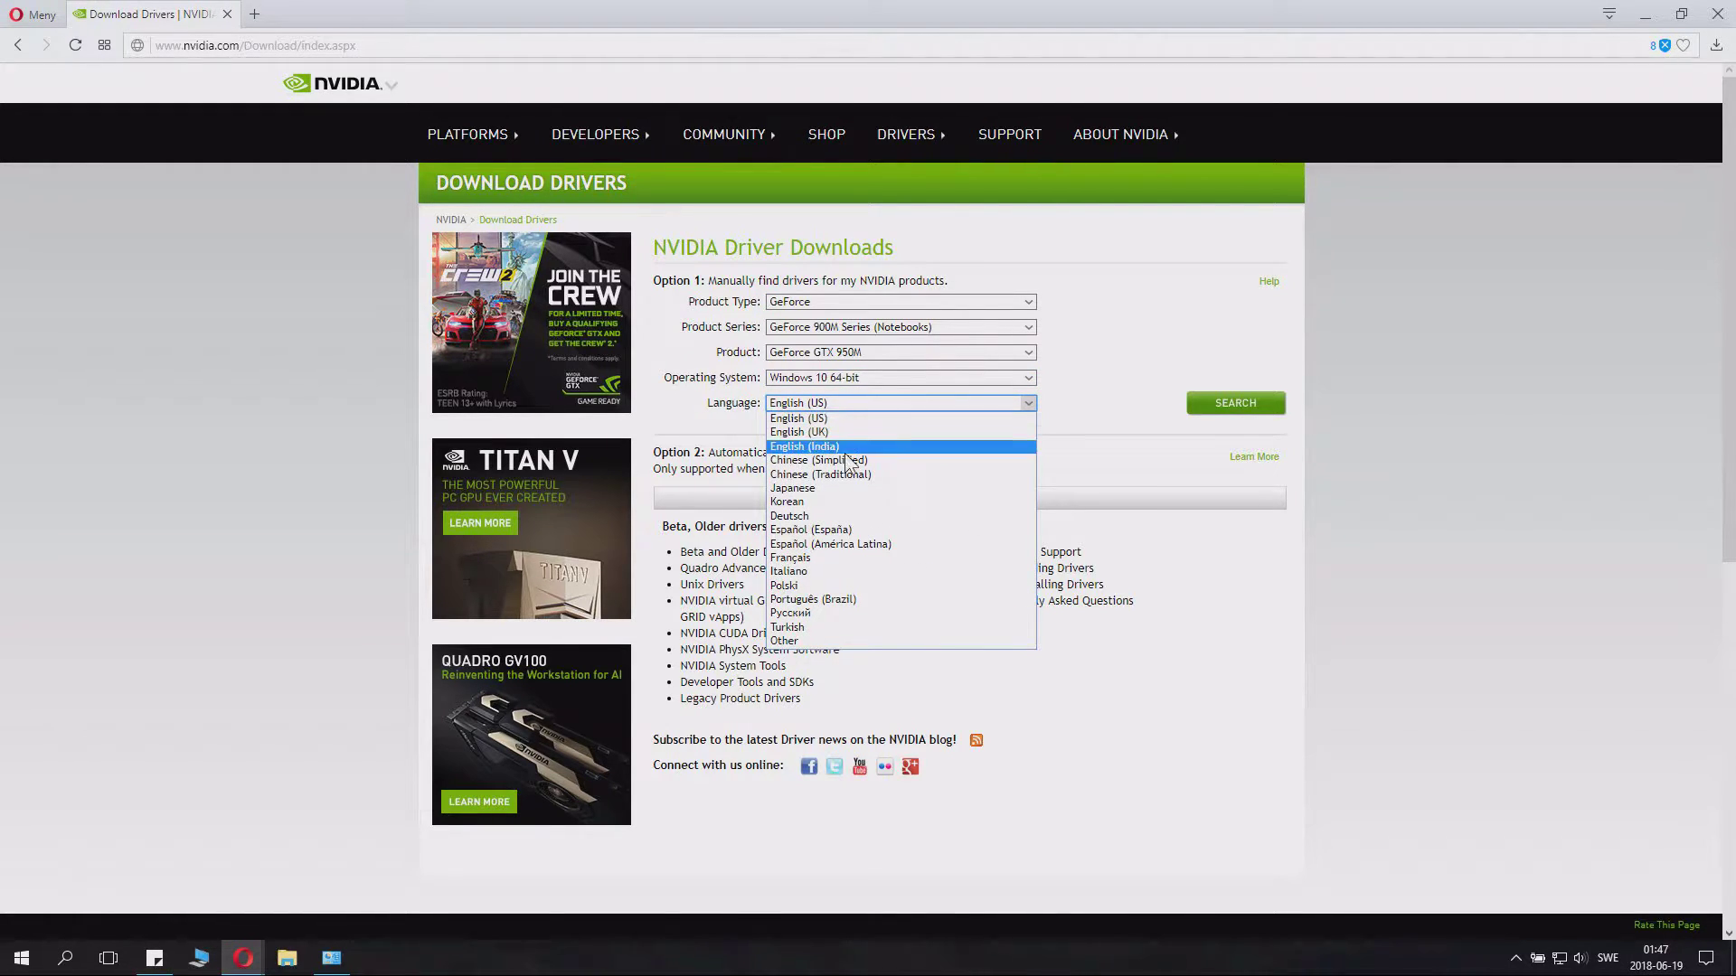
left_click(1458, 517)
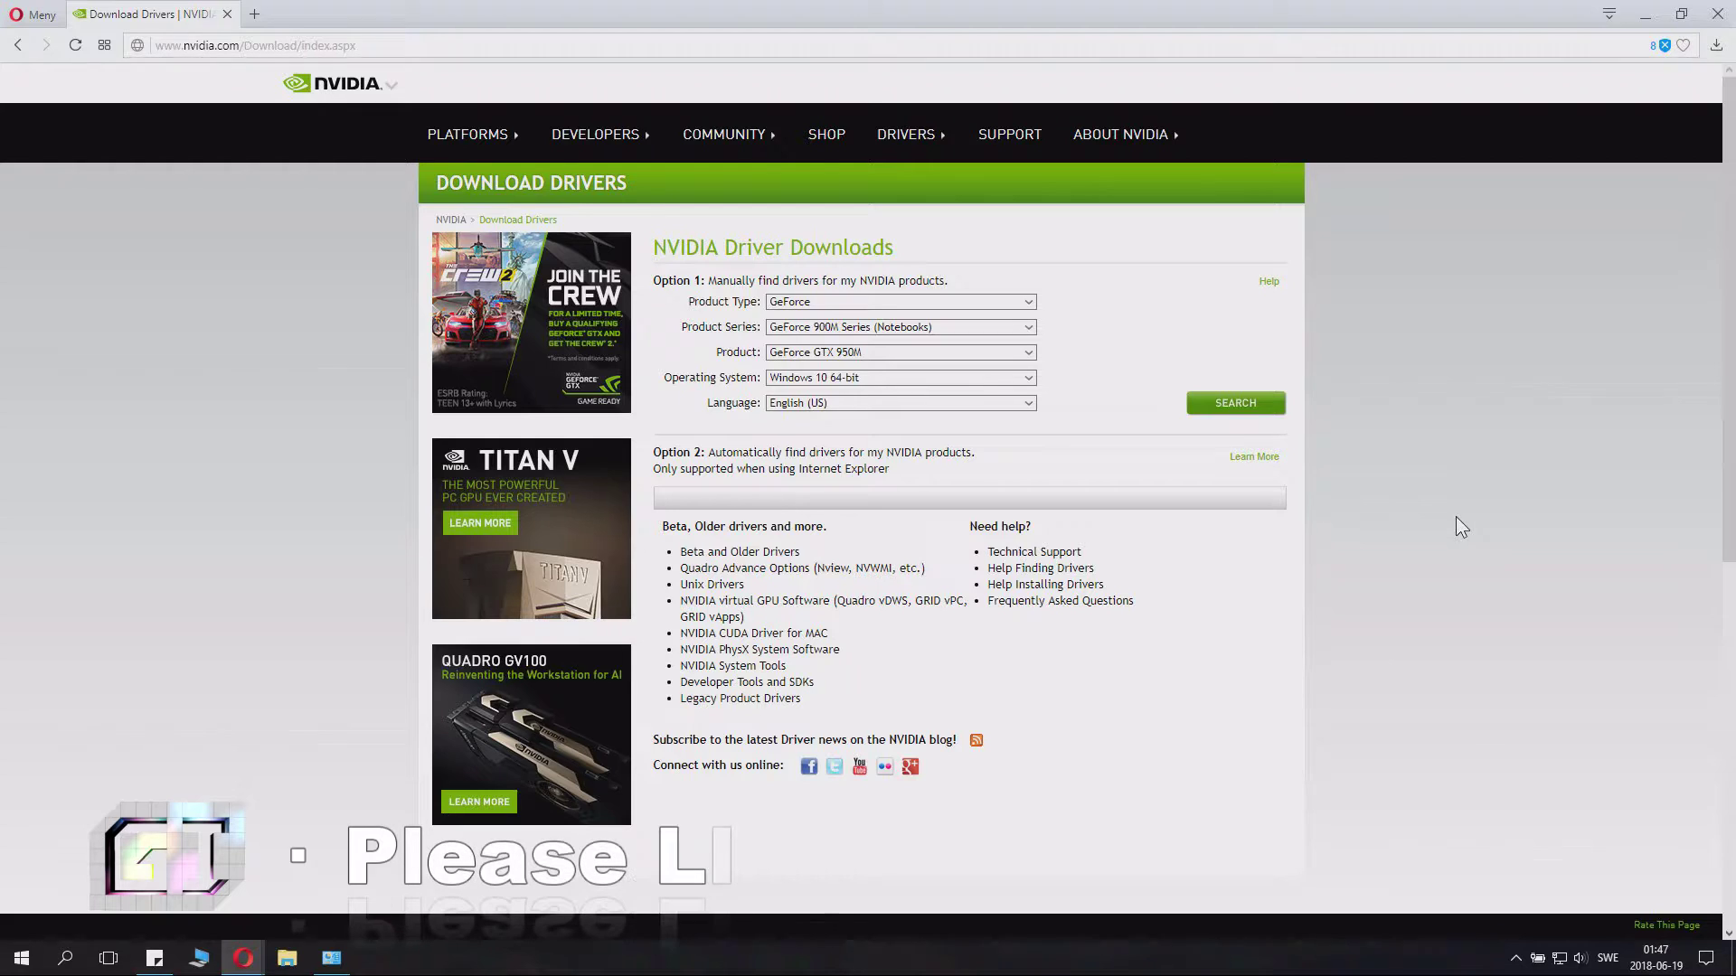
left_click(1233, 405)
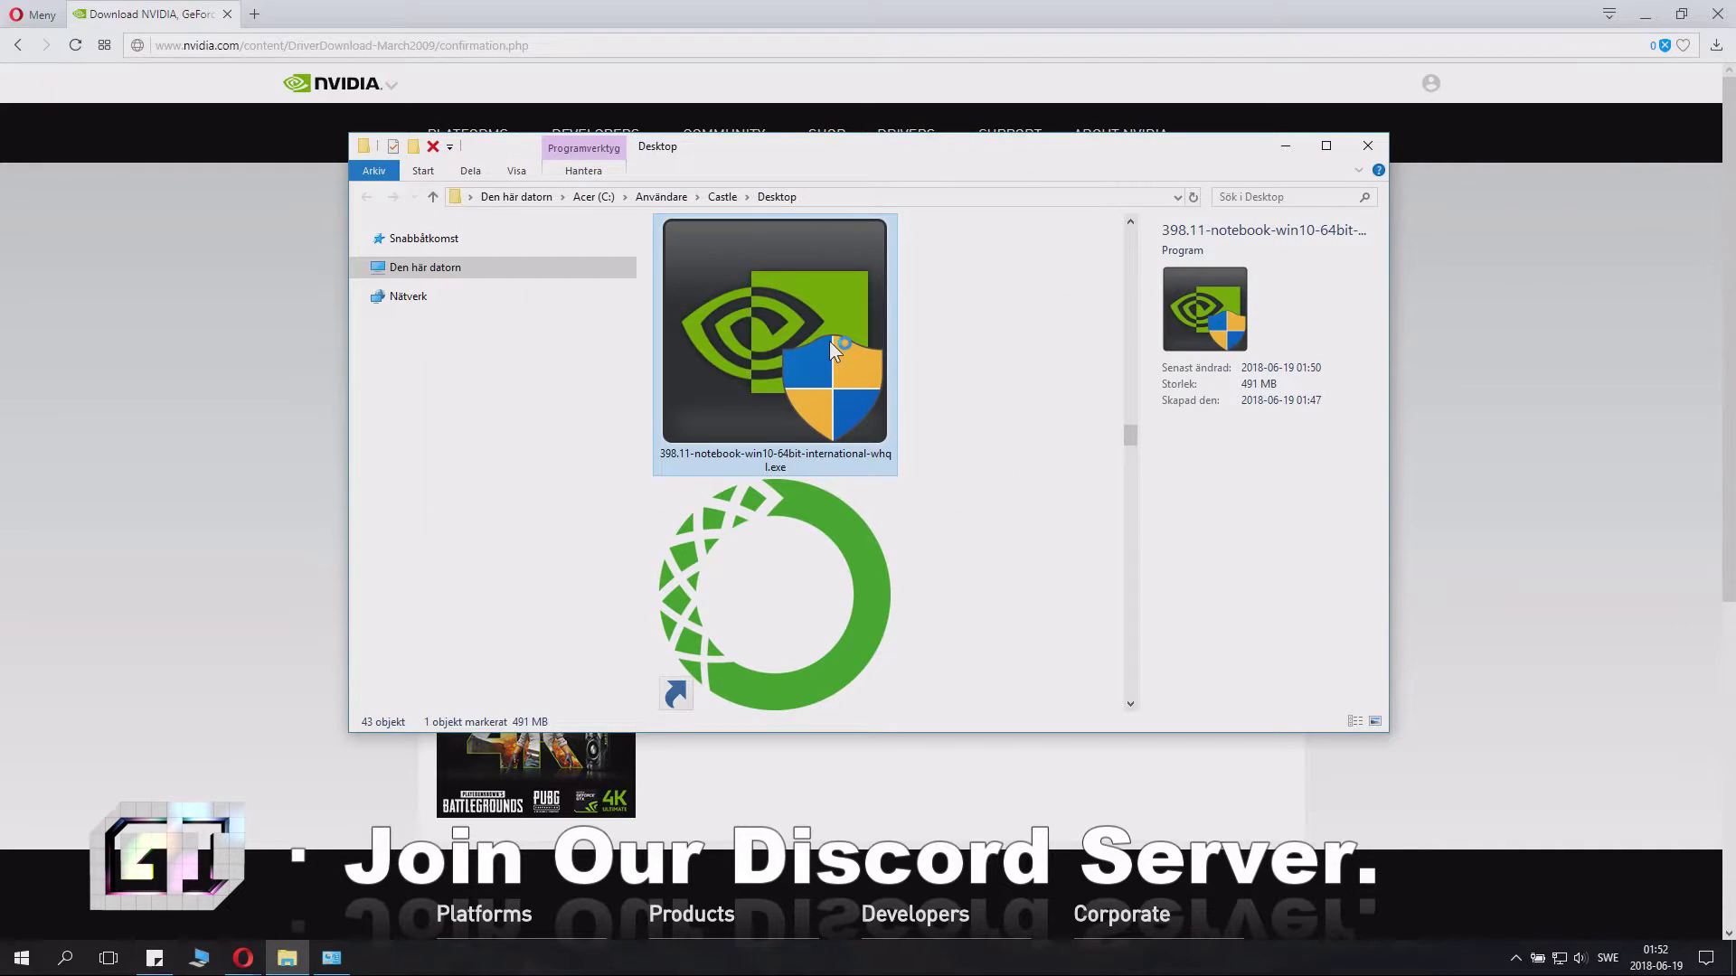
double_click(828, 340)
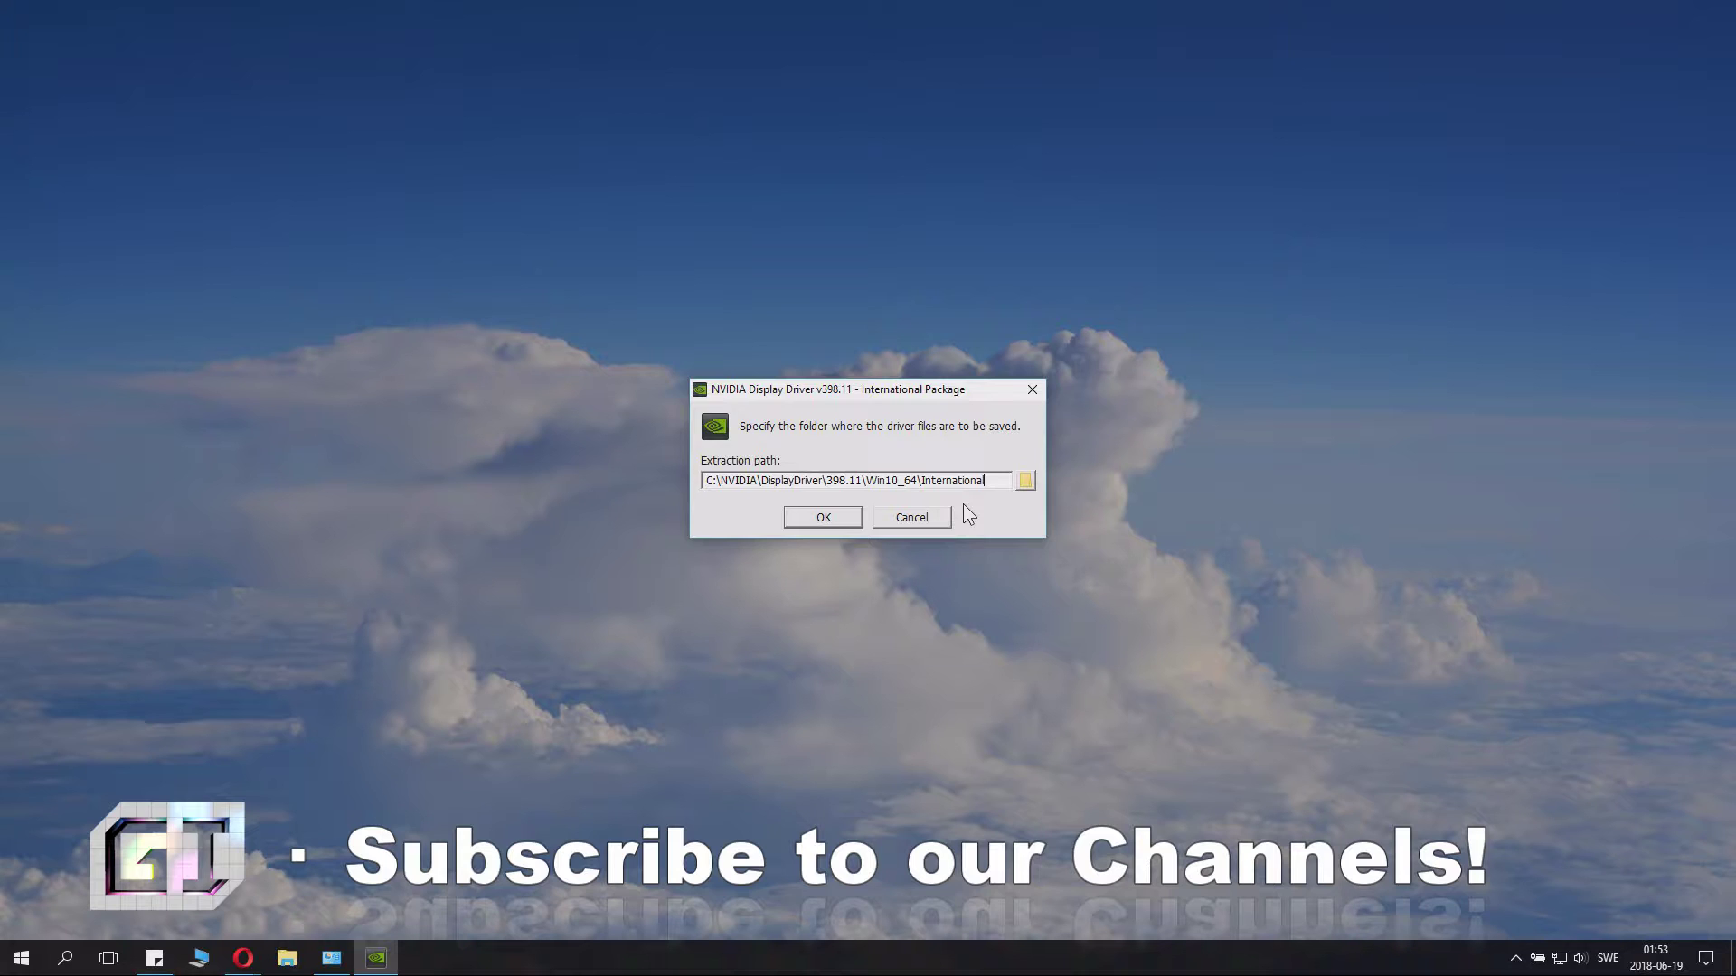
Extract the driver files to the suggested folder and accept the NVIDIA licence agreement.
left_click(859, 512)
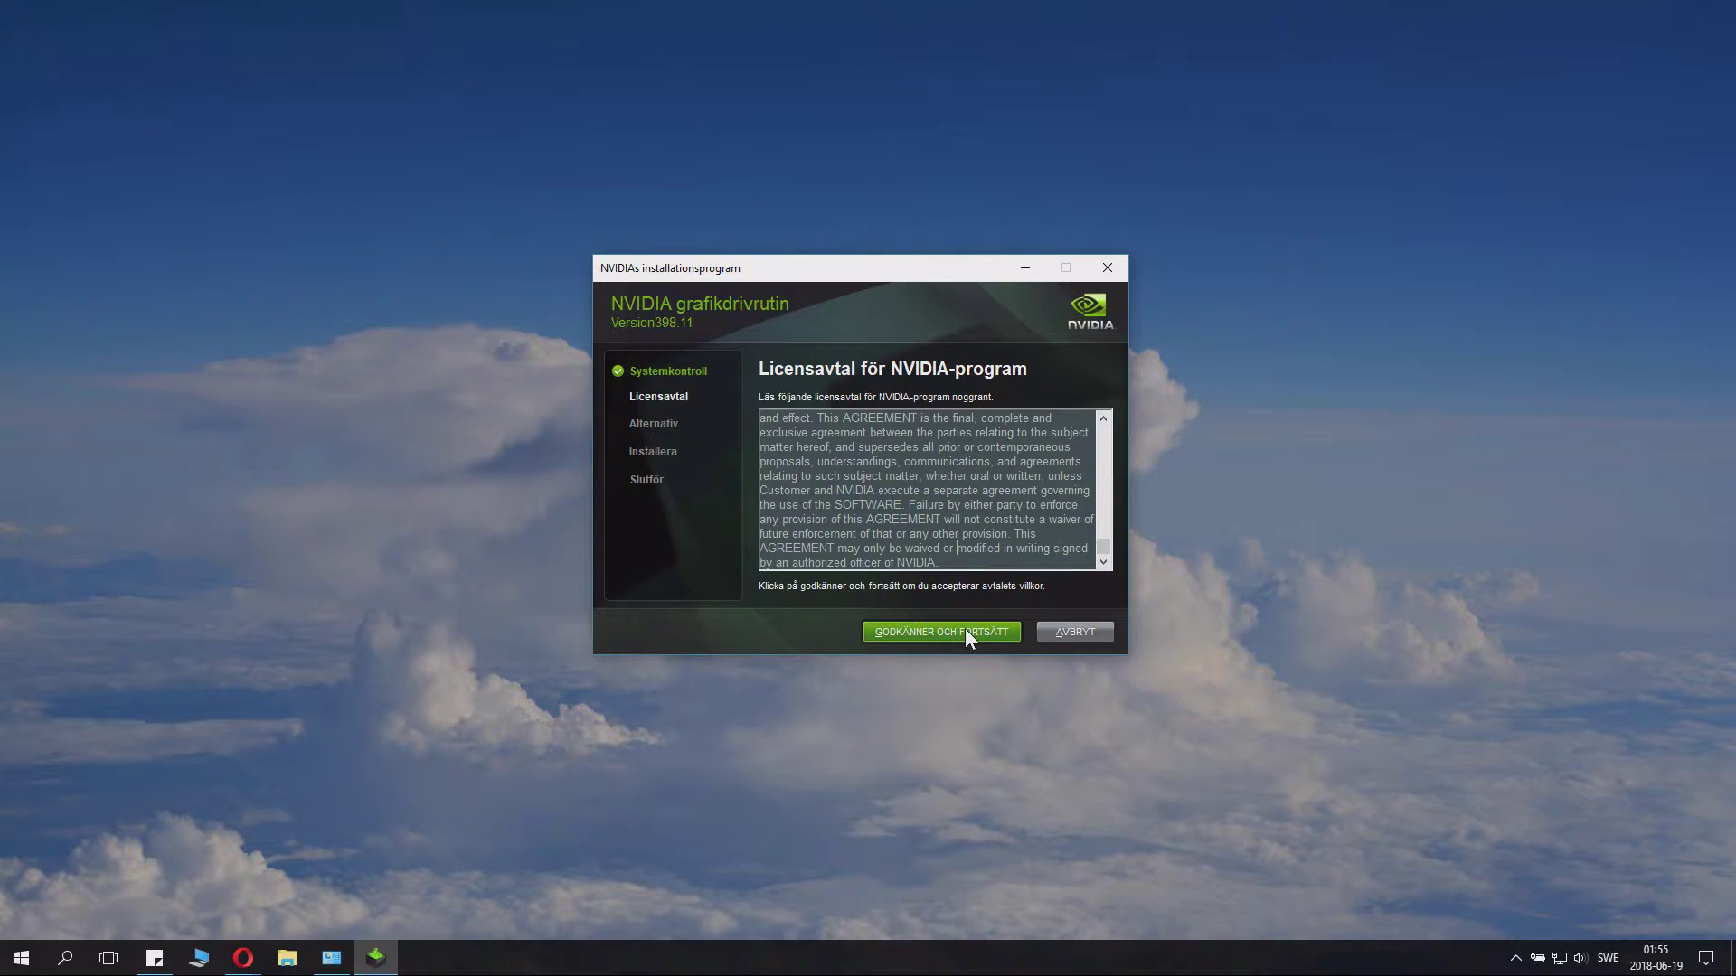
left_click(964, 631)
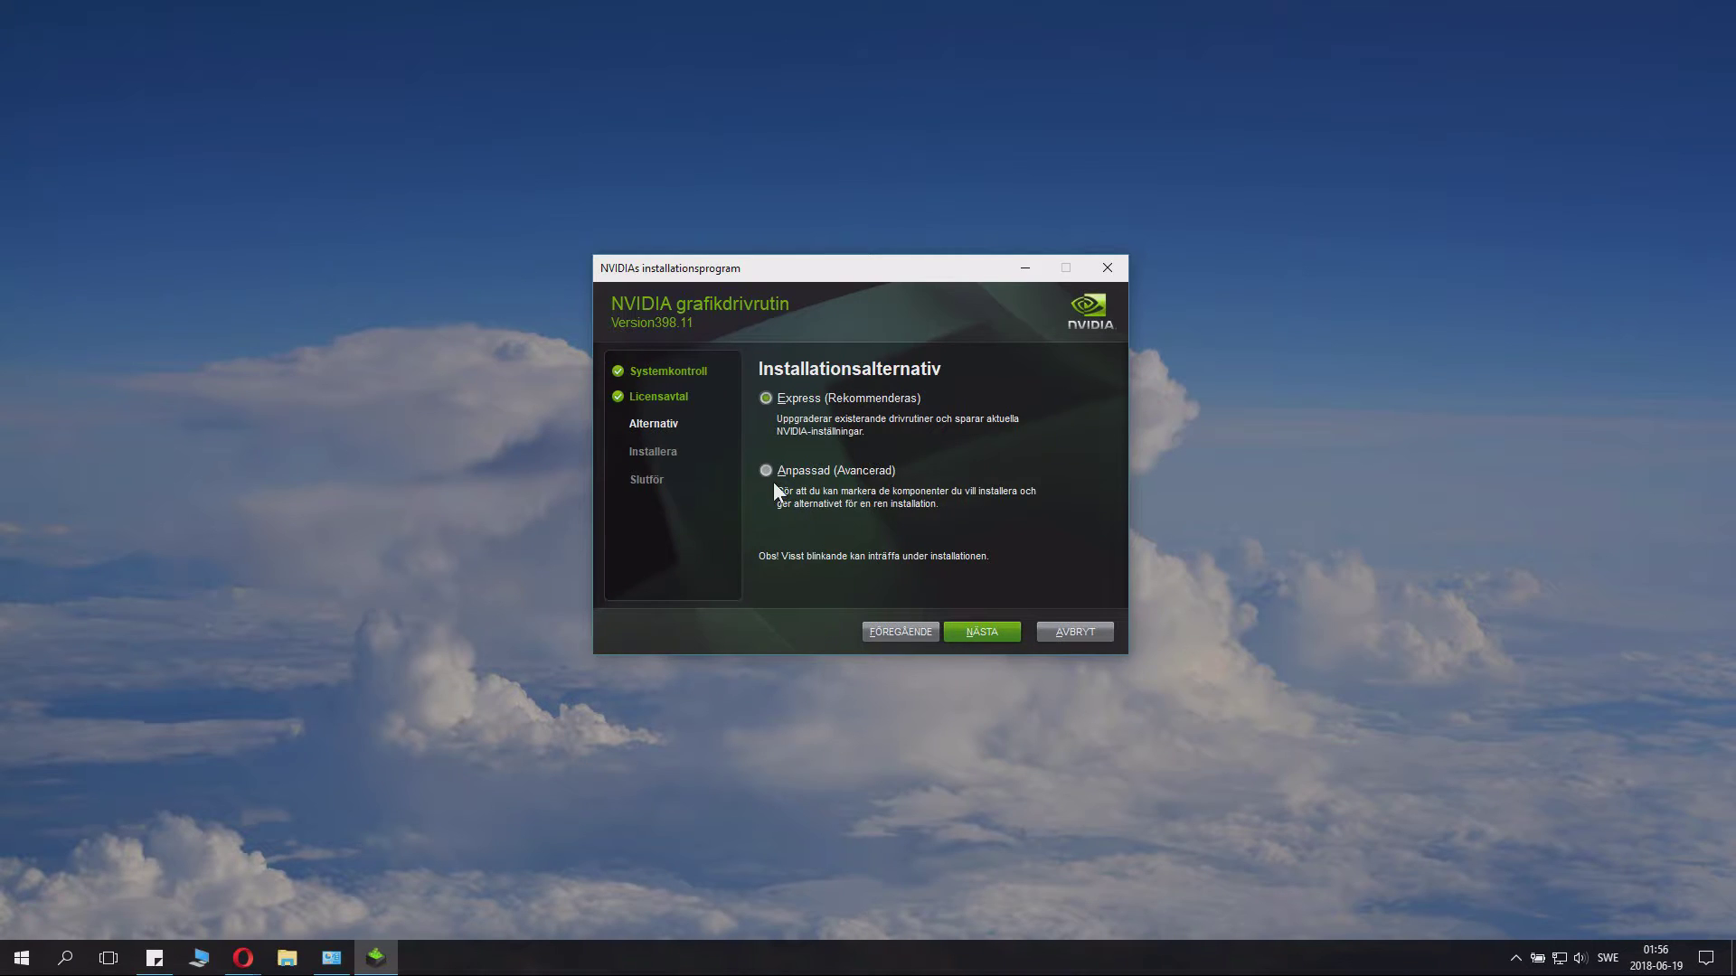
Choose Anpassad (Avancerad) installation and continue to the component list.
left_click(975, 631)
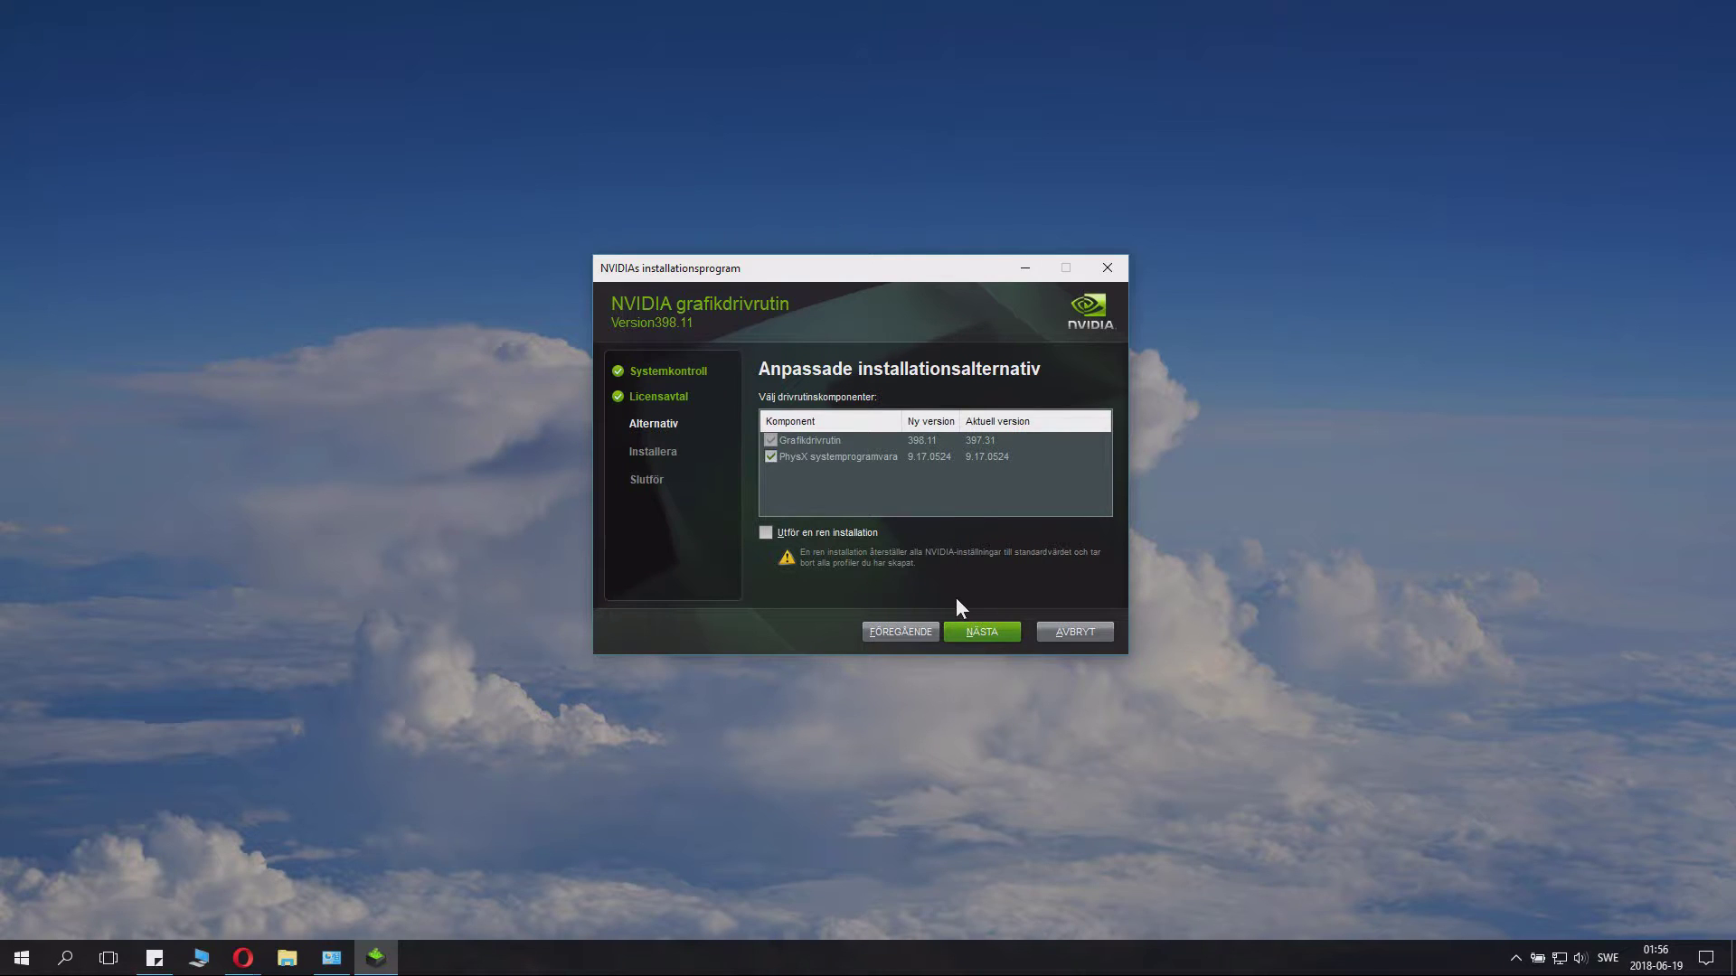
Keep the 398.11 graphics driver and PhysX selected and enable the clean installation option.
left_click(770, 441)
left_click(769, 454)
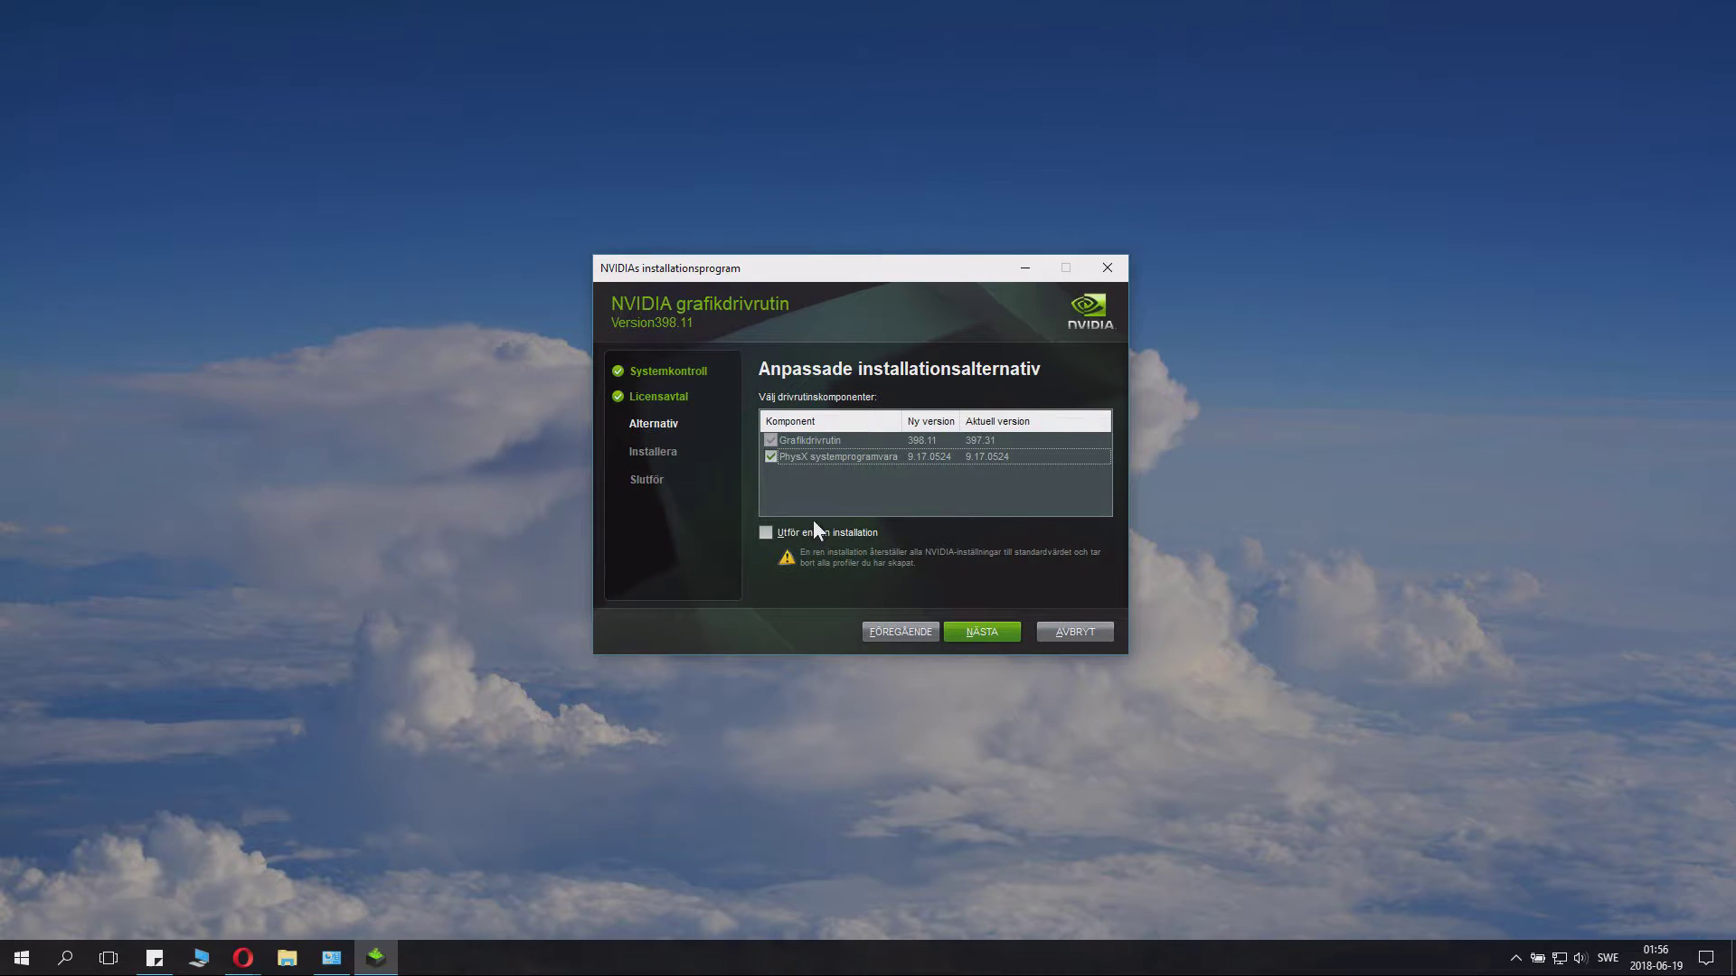
left_click(767, 533)
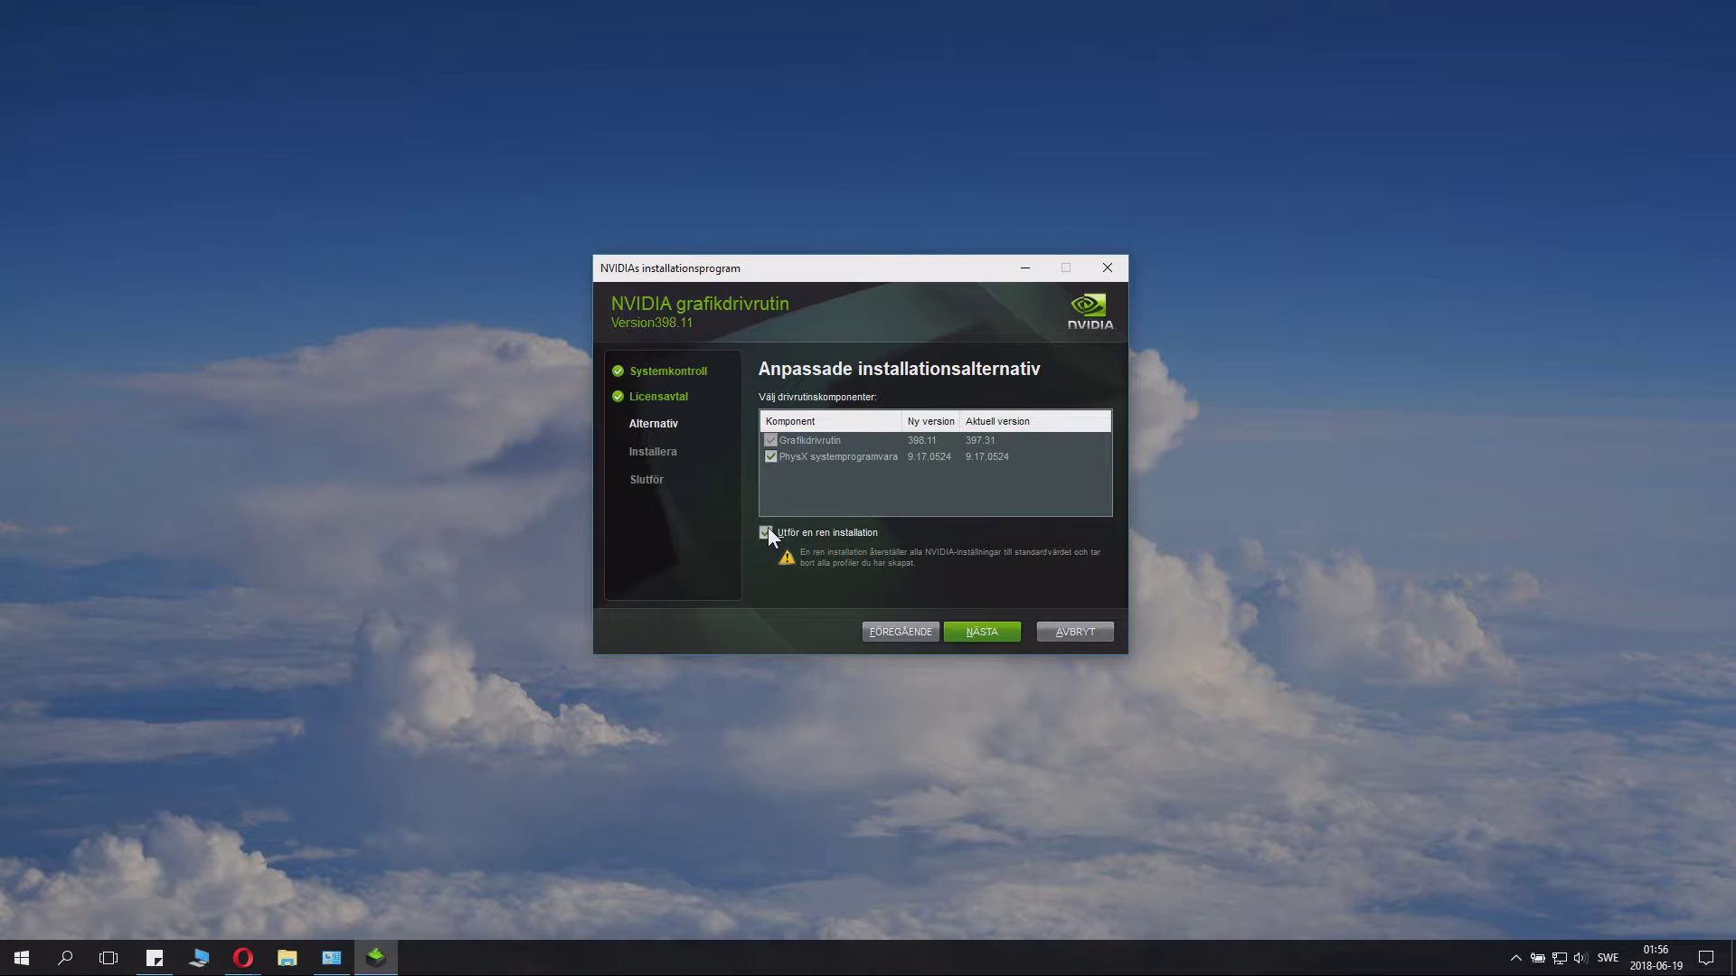
left_click(766, 532)
left_click(785, 489)
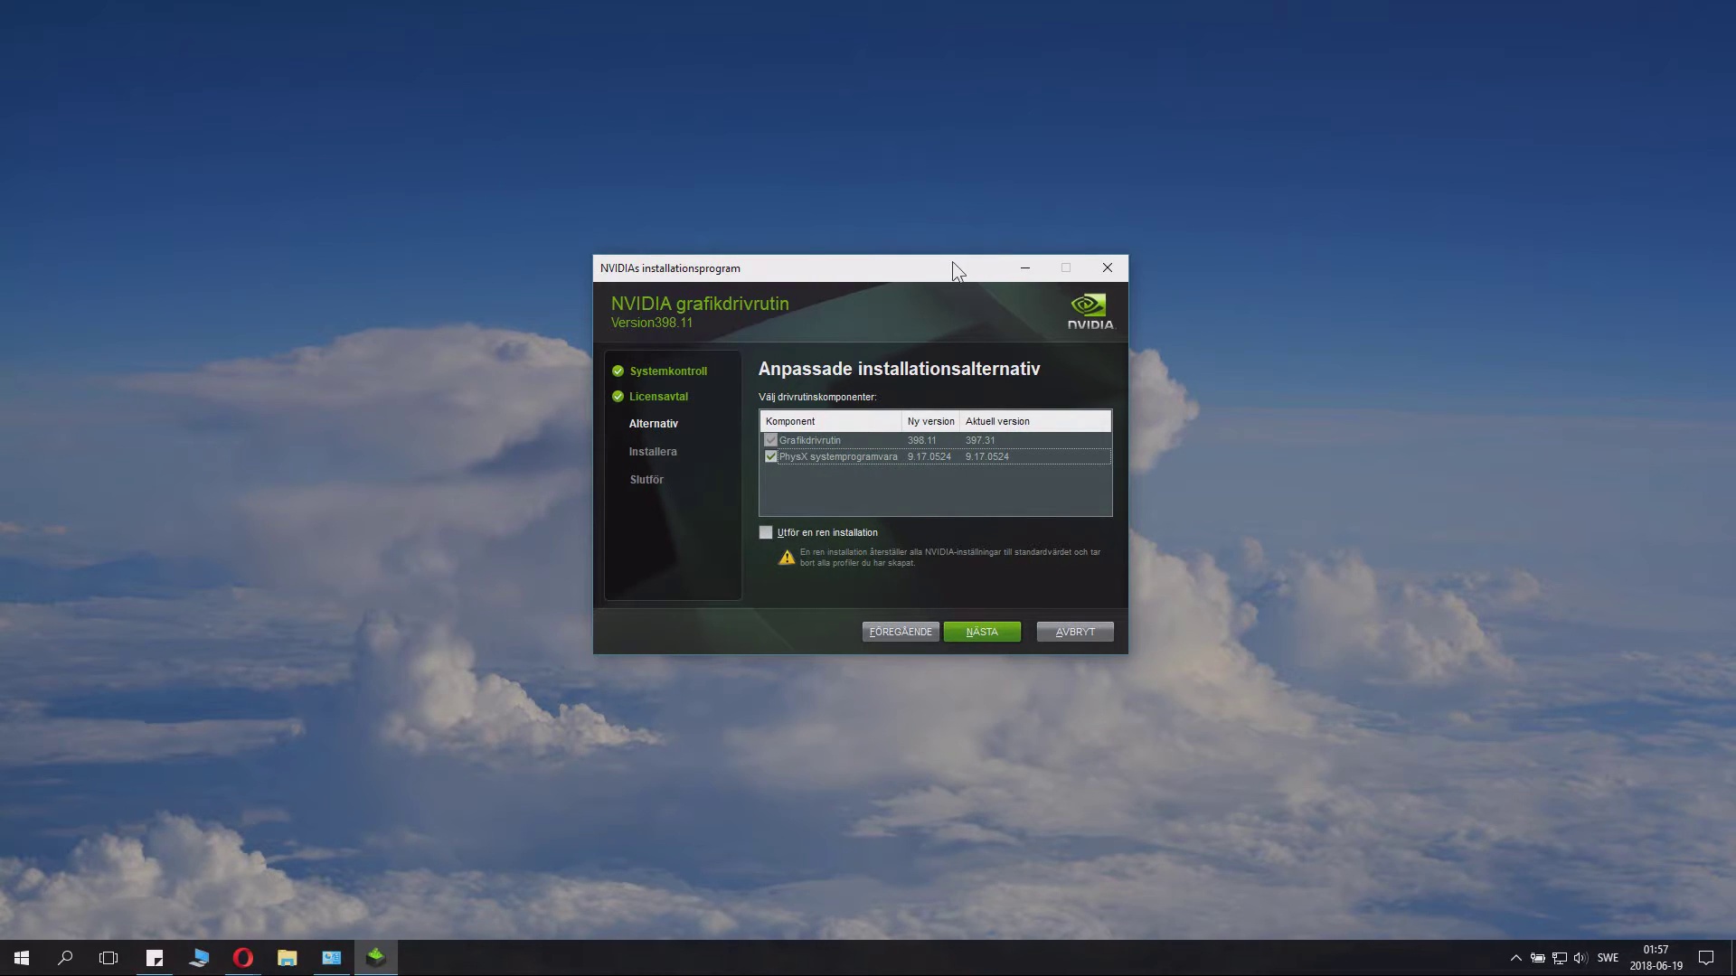
mouse_move(952, 263)
left_mouse_down()
mouse_move(953, 202)
mouse_move(974, 271)
left_mouse_up()
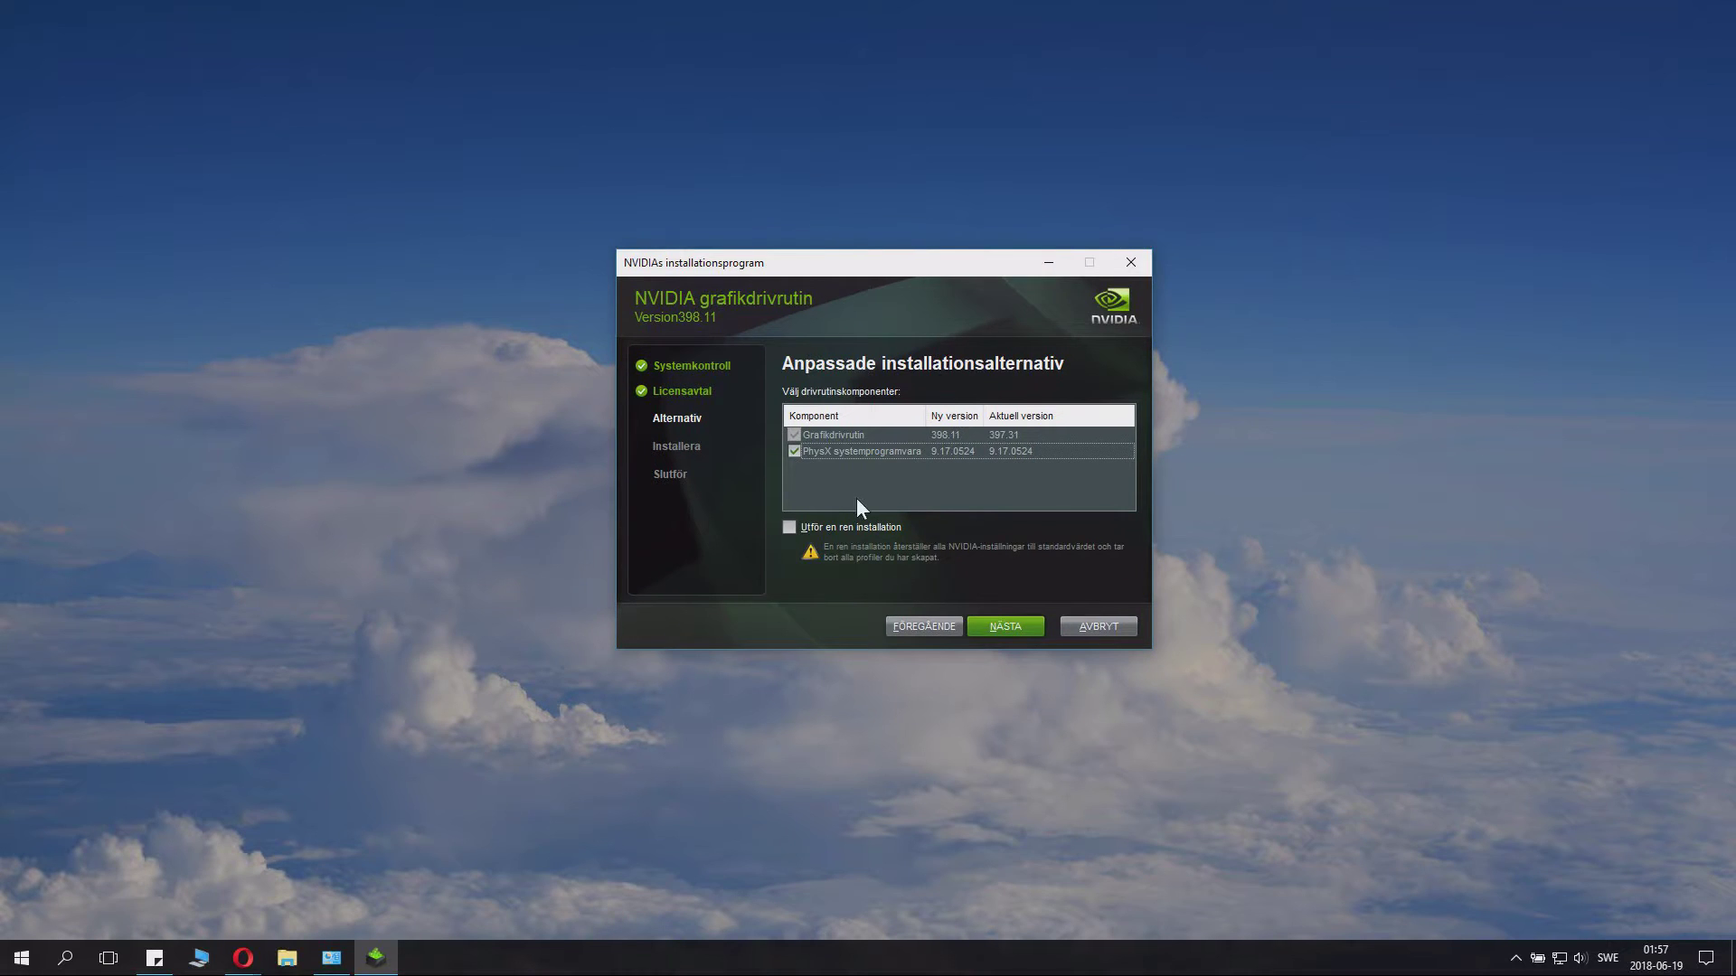
left_click(789, 528)
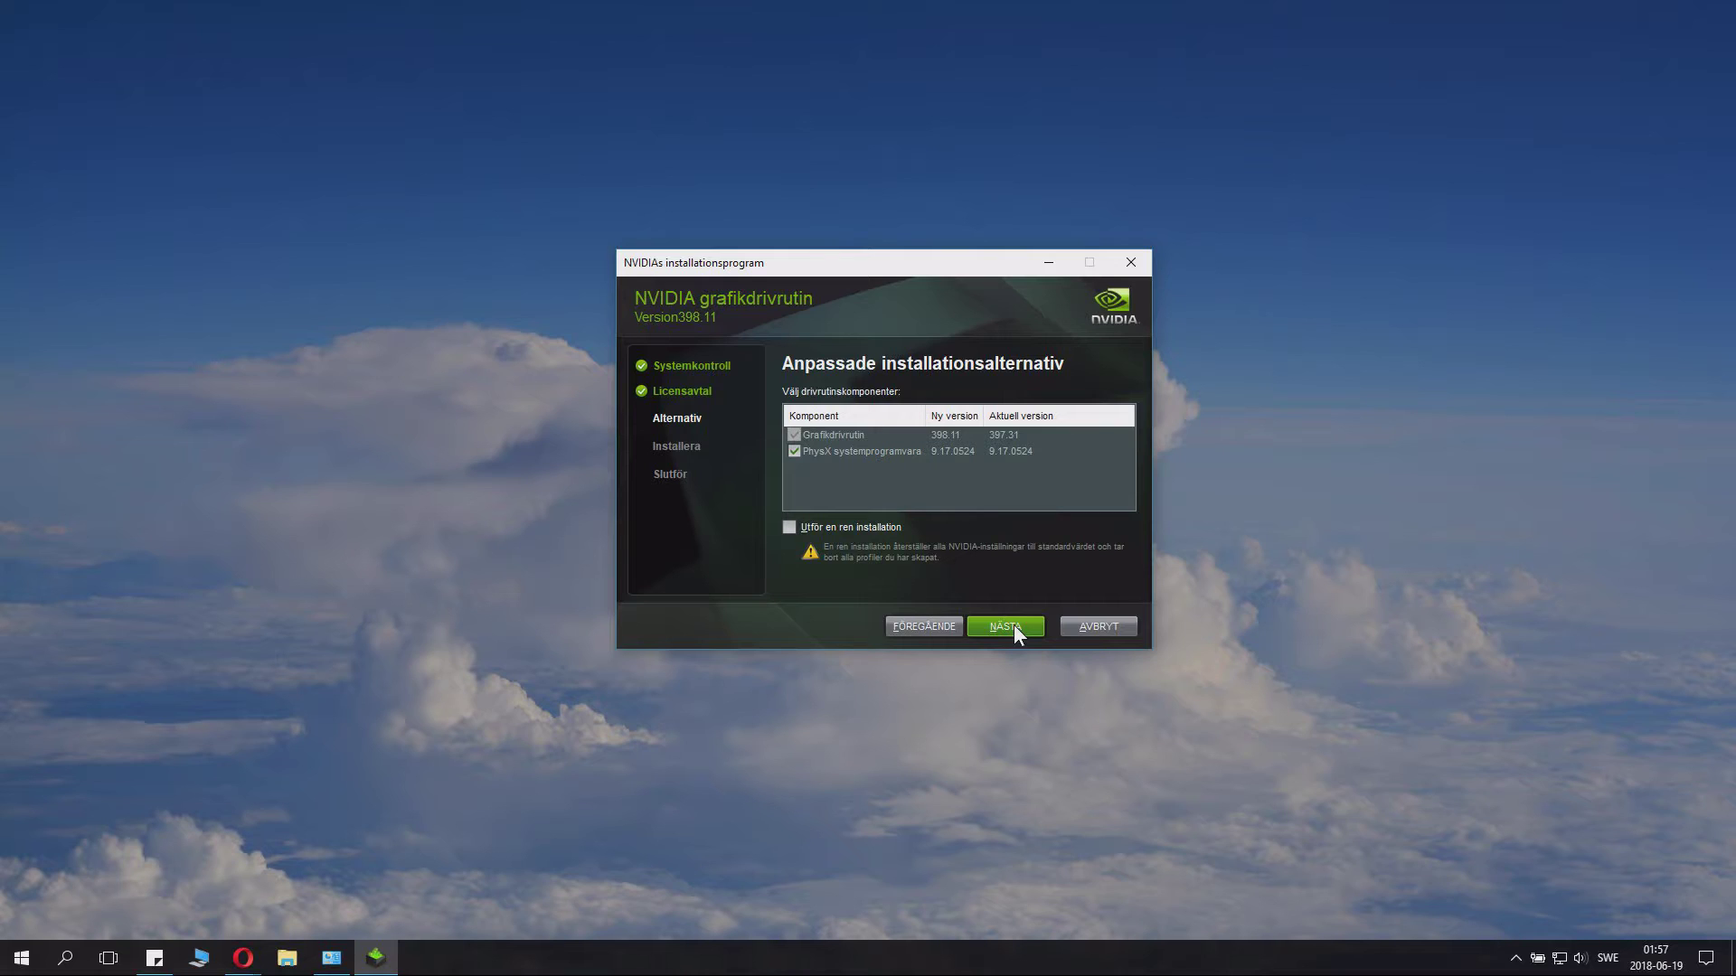
Install the selected components; graphics driver 398.11 succeeds while NVIDIA Update Core fails.
left_click(1012, 625)
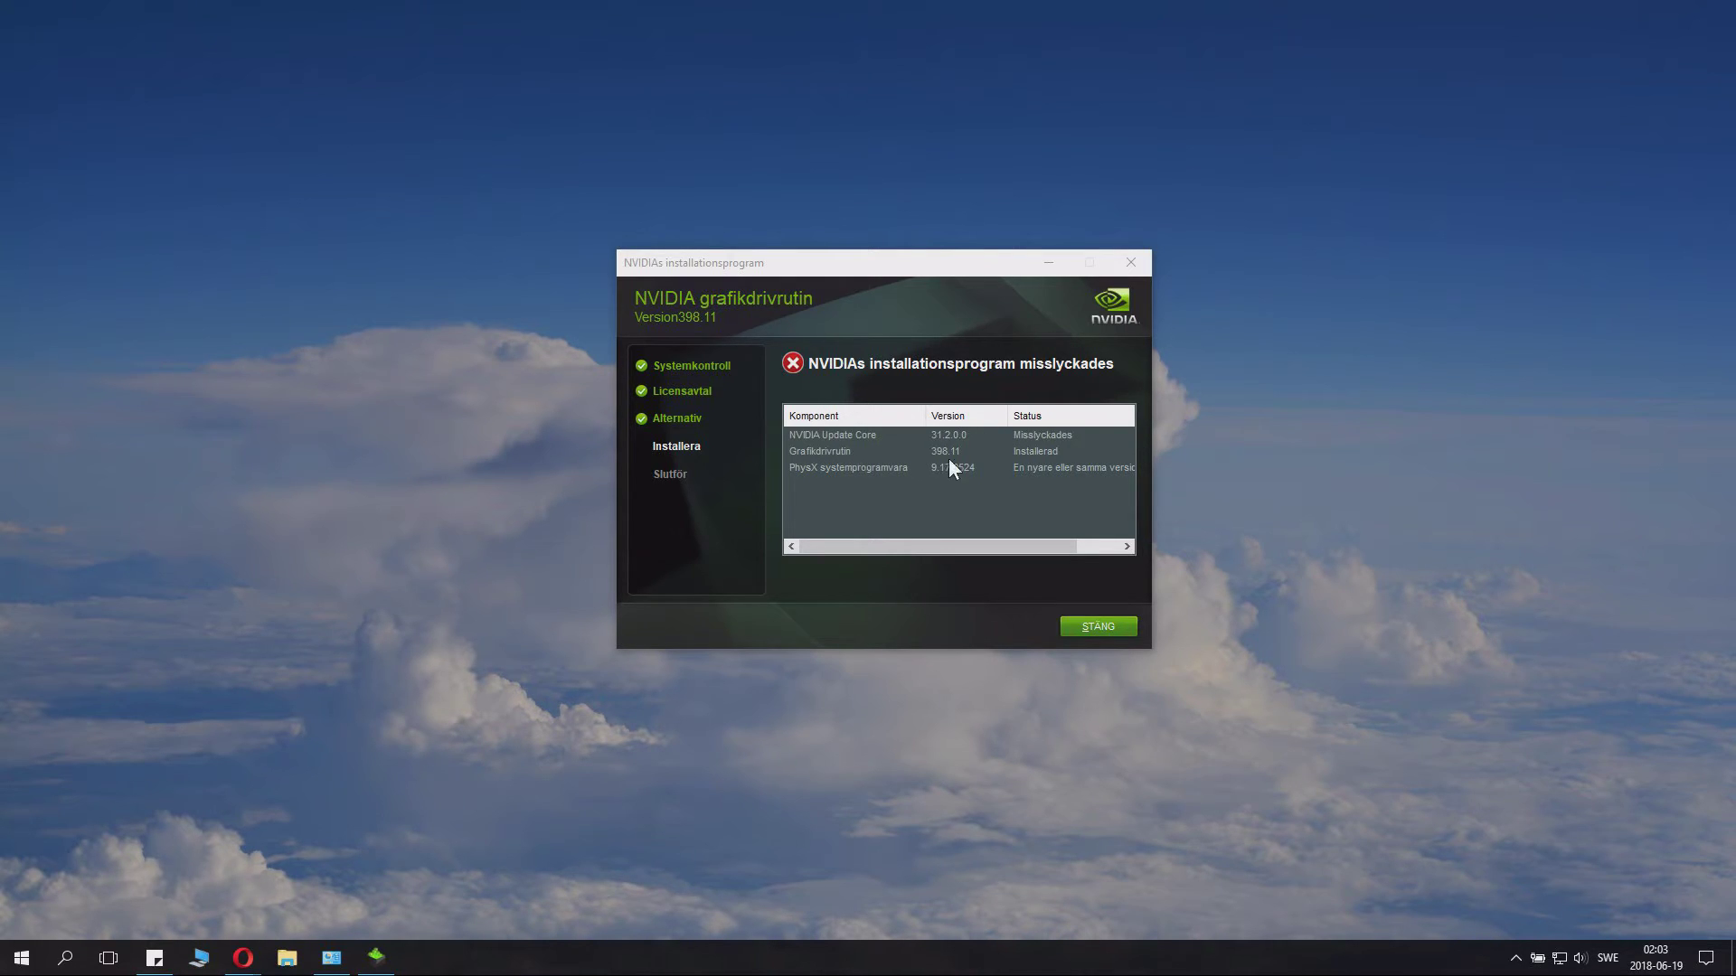
left_click(1066, 454)
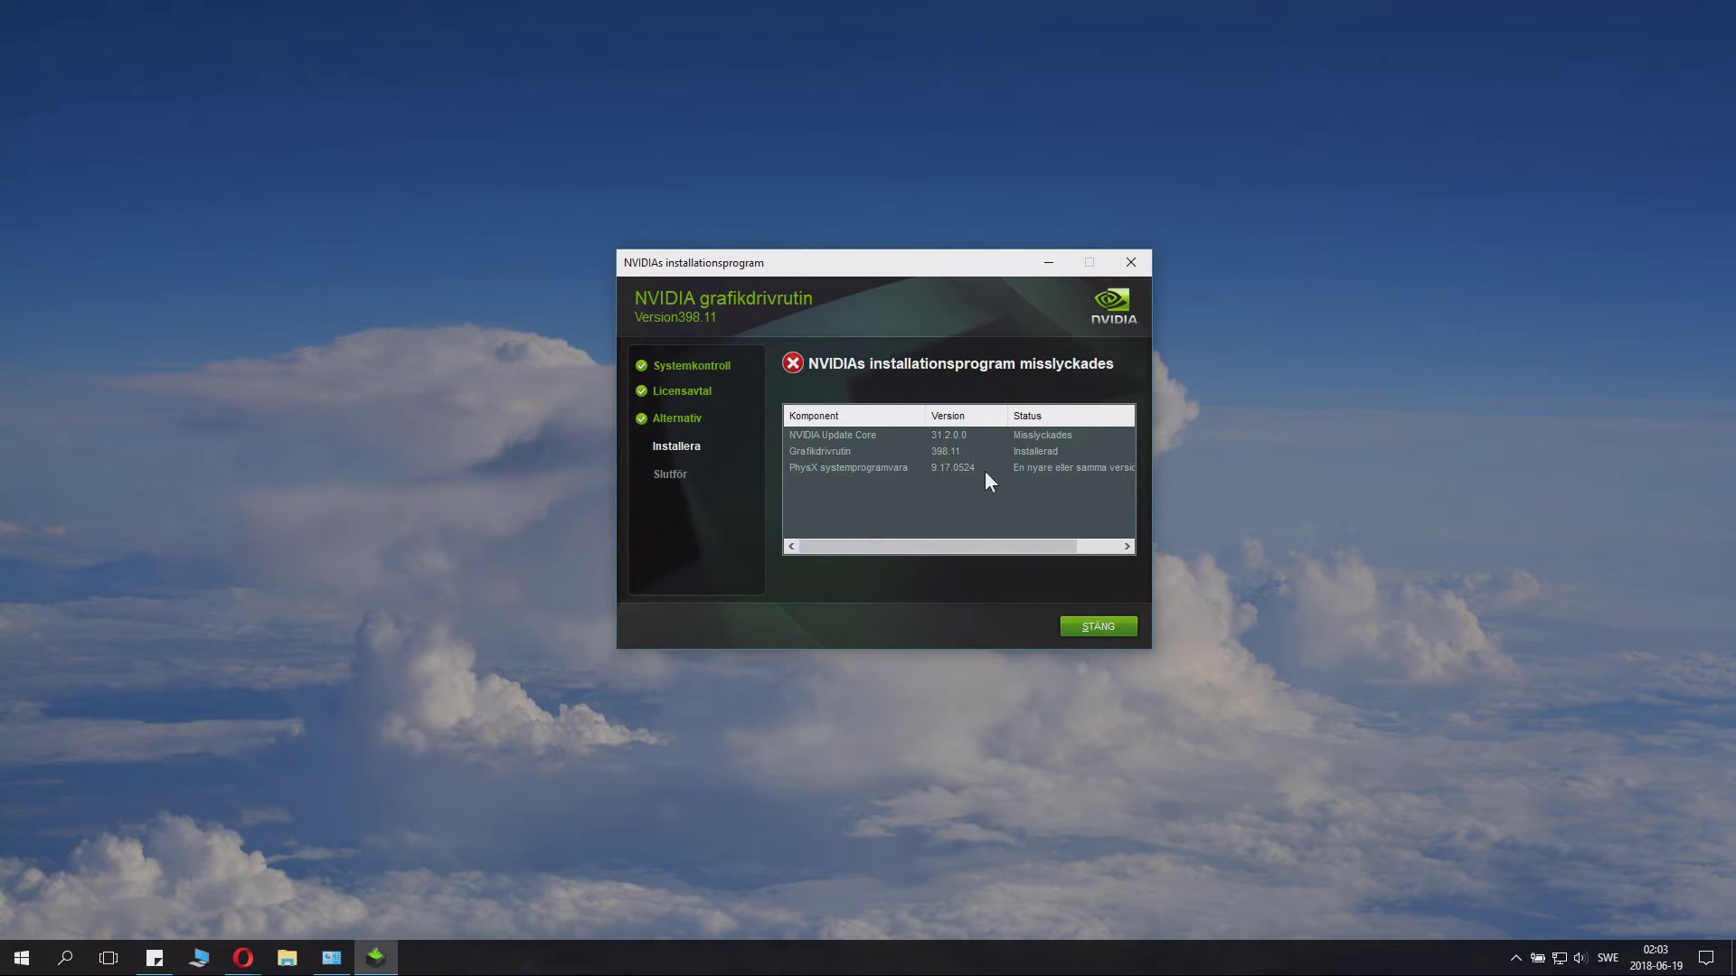
left_click_drag(1035, 538, 965, 531)
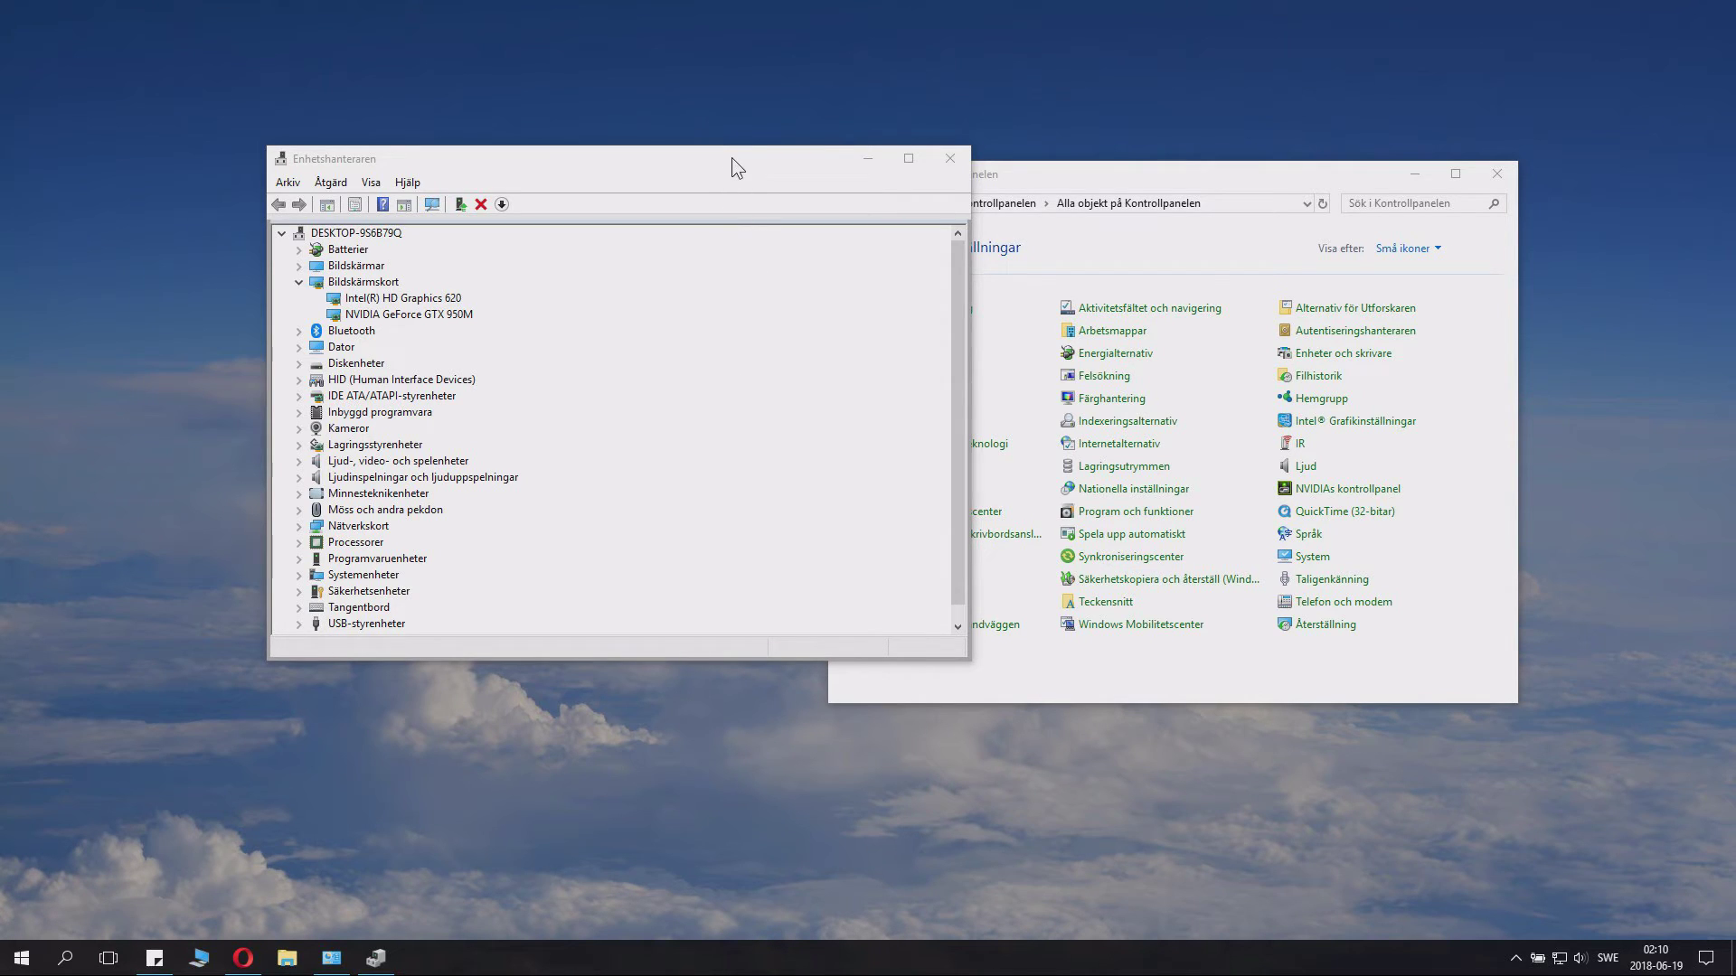
Check the GTX 950M's Drivrutin tab shows version 24.21.13.9811, then close Device Manager.
left_click_drag(731, 159, 896, 212)
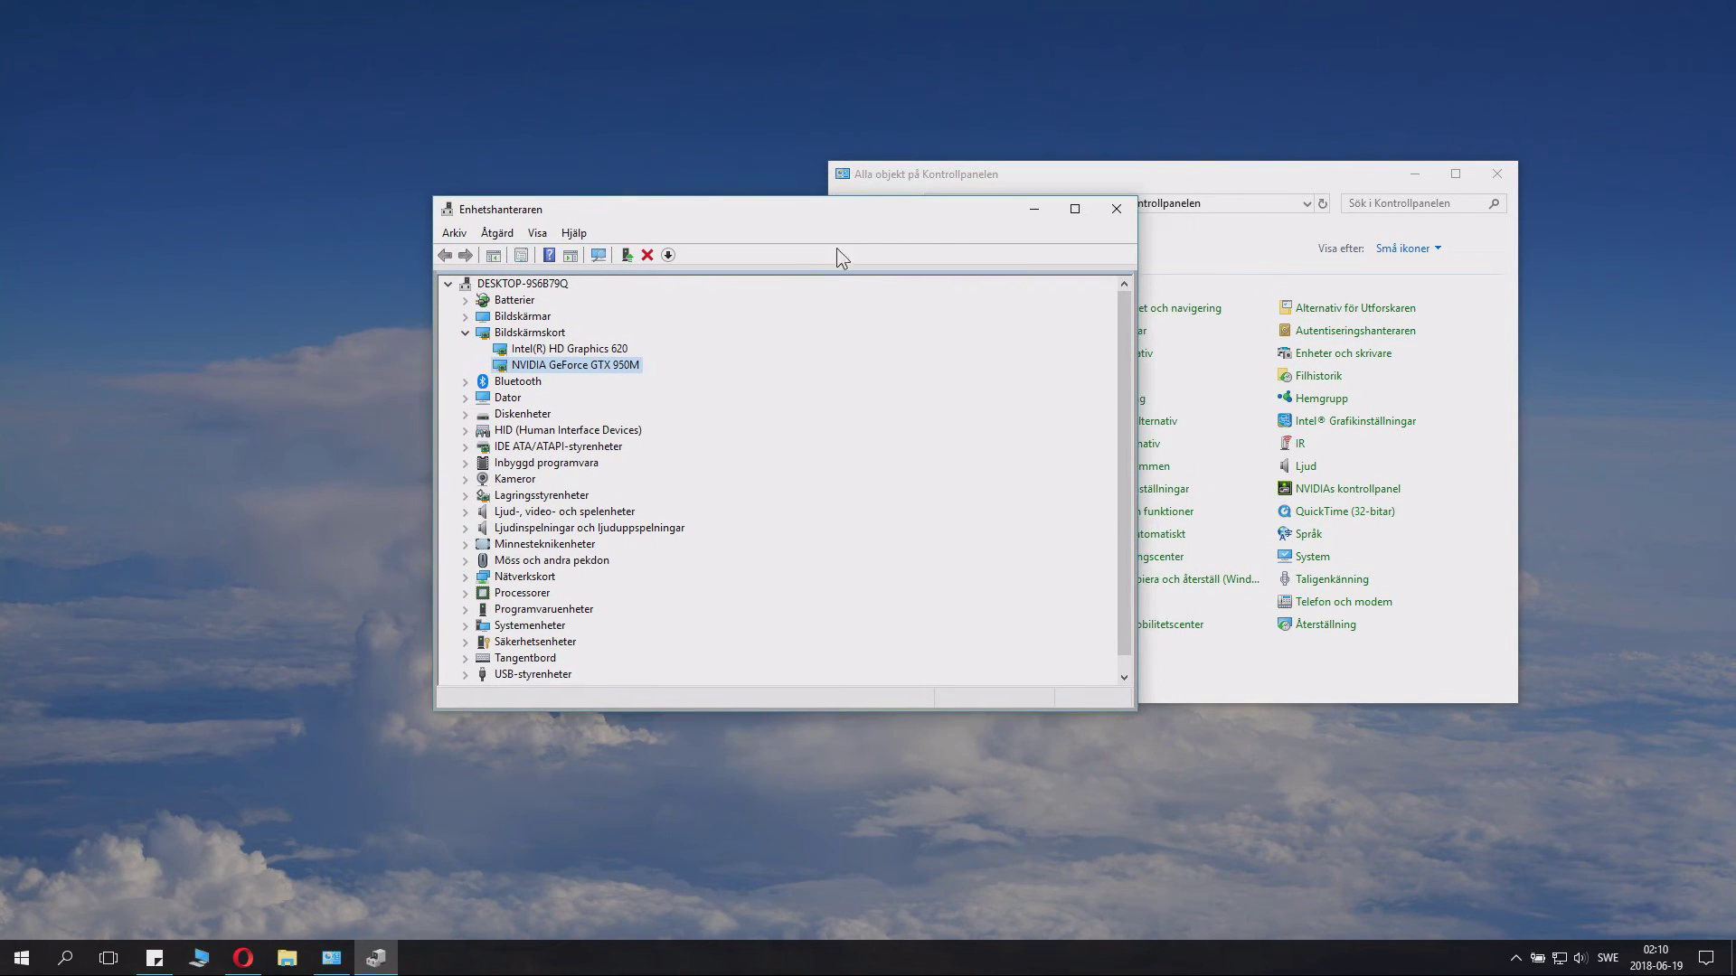
right_click(605, 365)
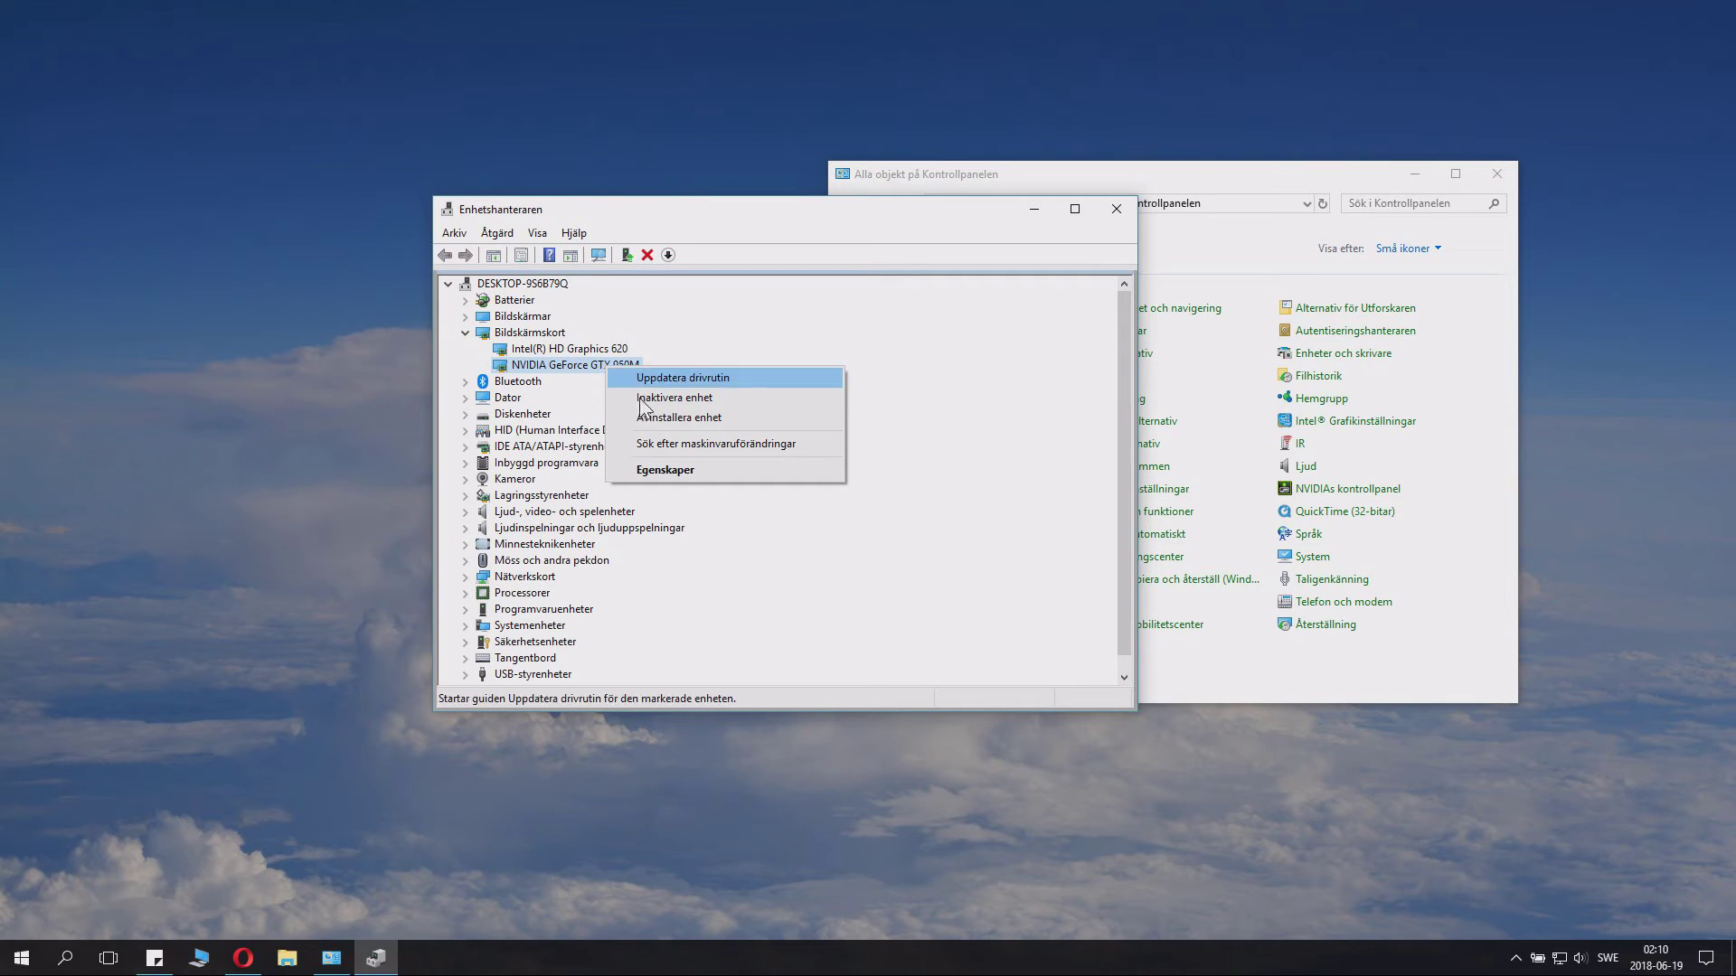
left_click(671, 468)
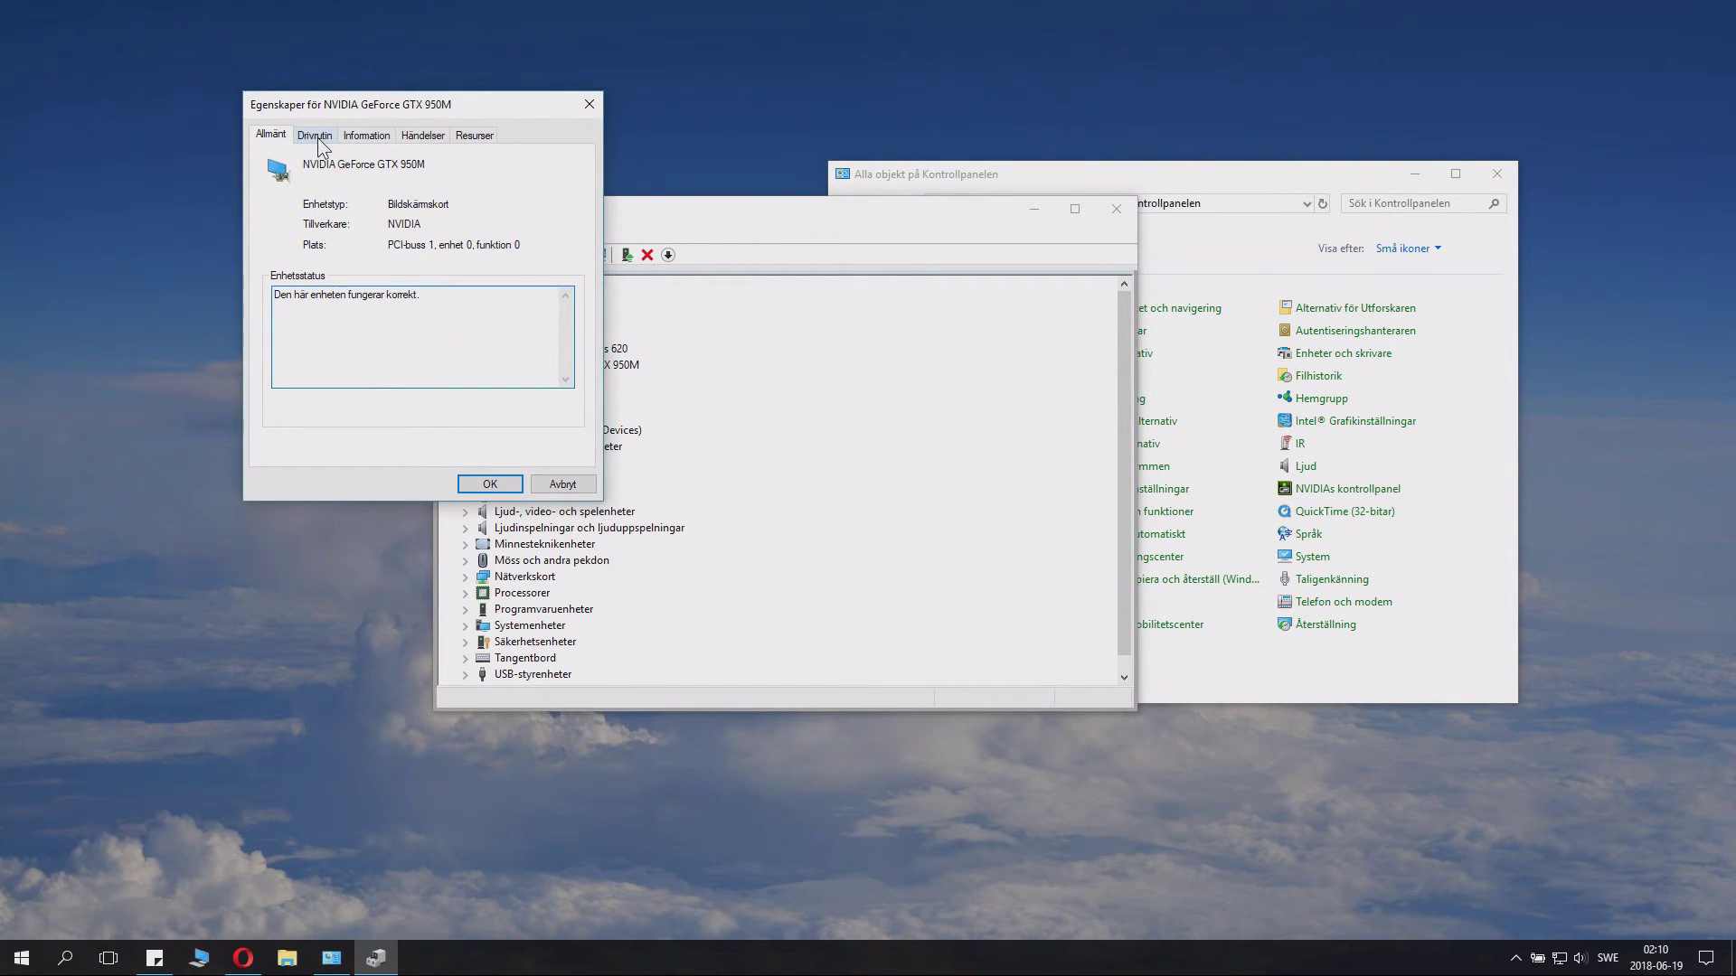
left_click(322, 139)
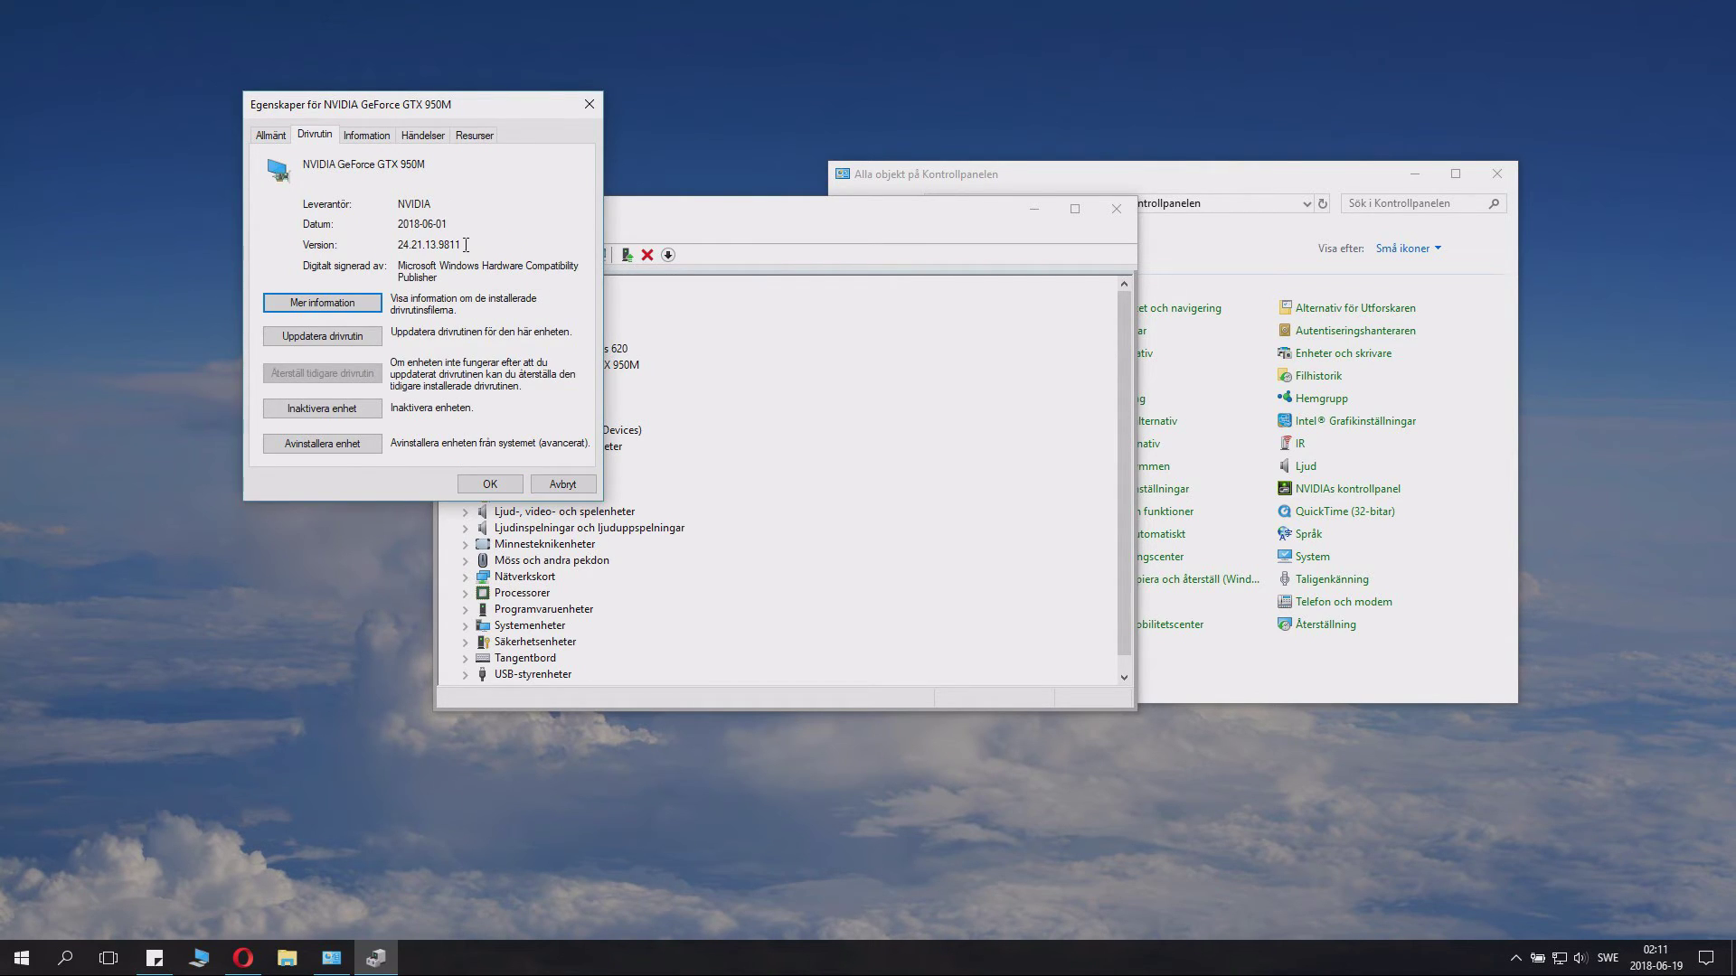
left_click_drag(475, 245, 429, 248)
left_click(562, 485)
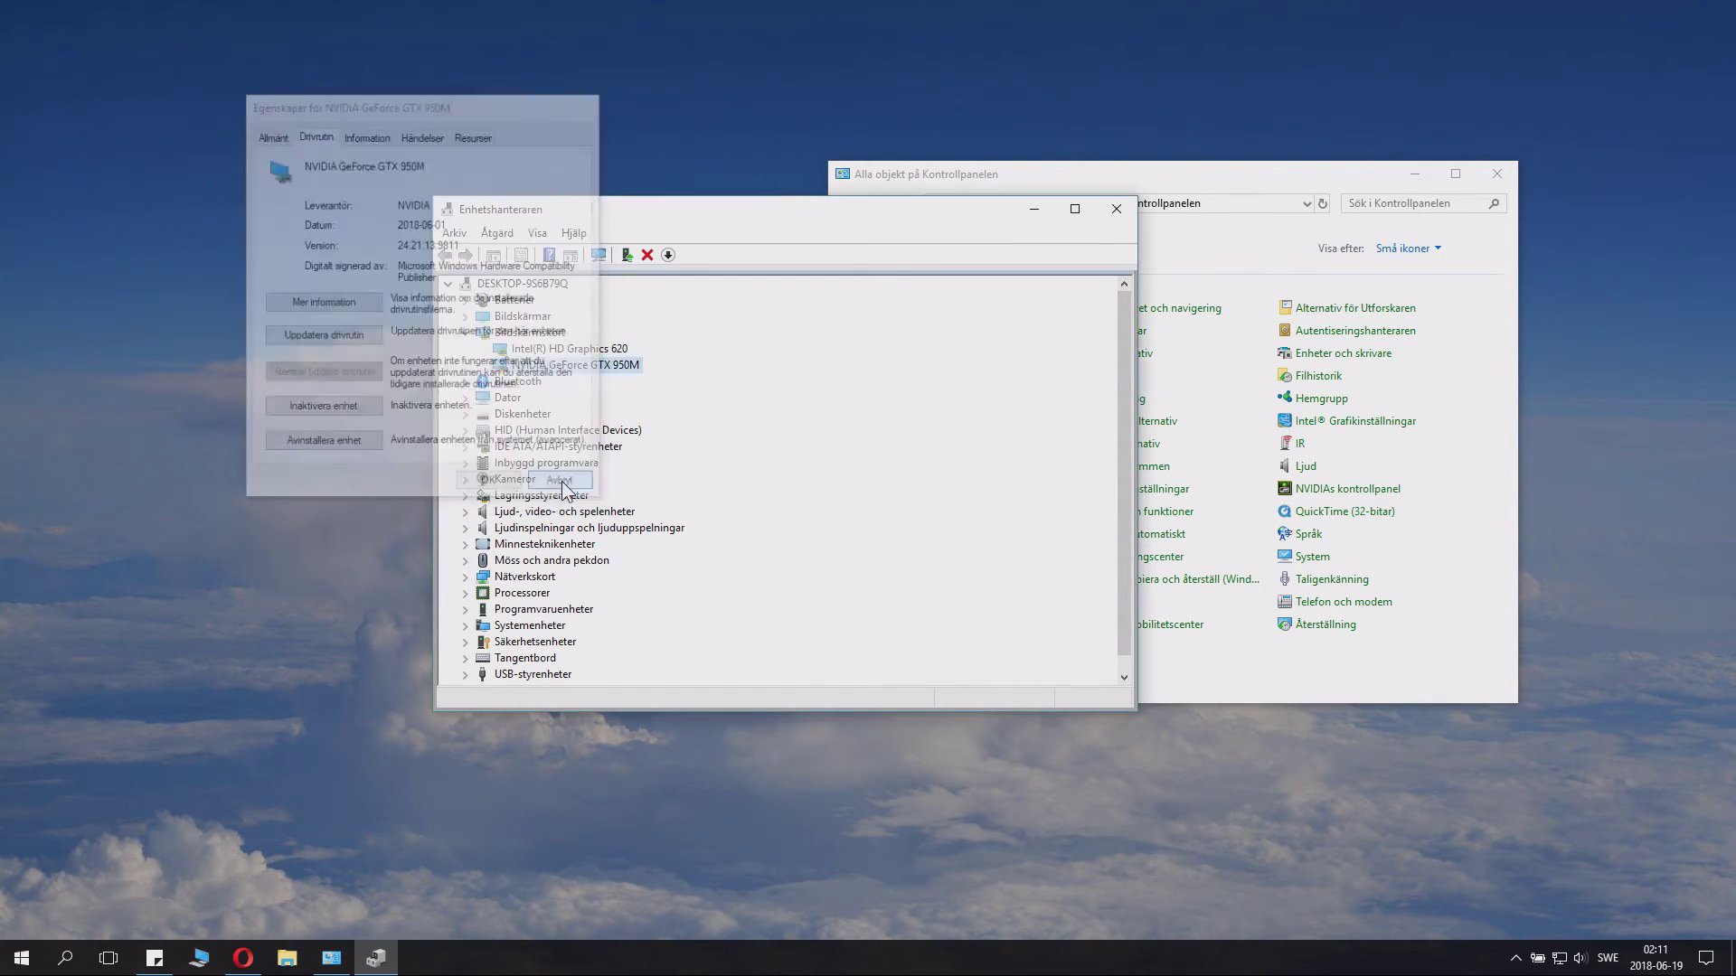
left_click(1118, 209)
Close Control Panel and launch NVIDIAs kontrollpanel from the desktop menu, showing version 398.11.
left_click(1497, 173)
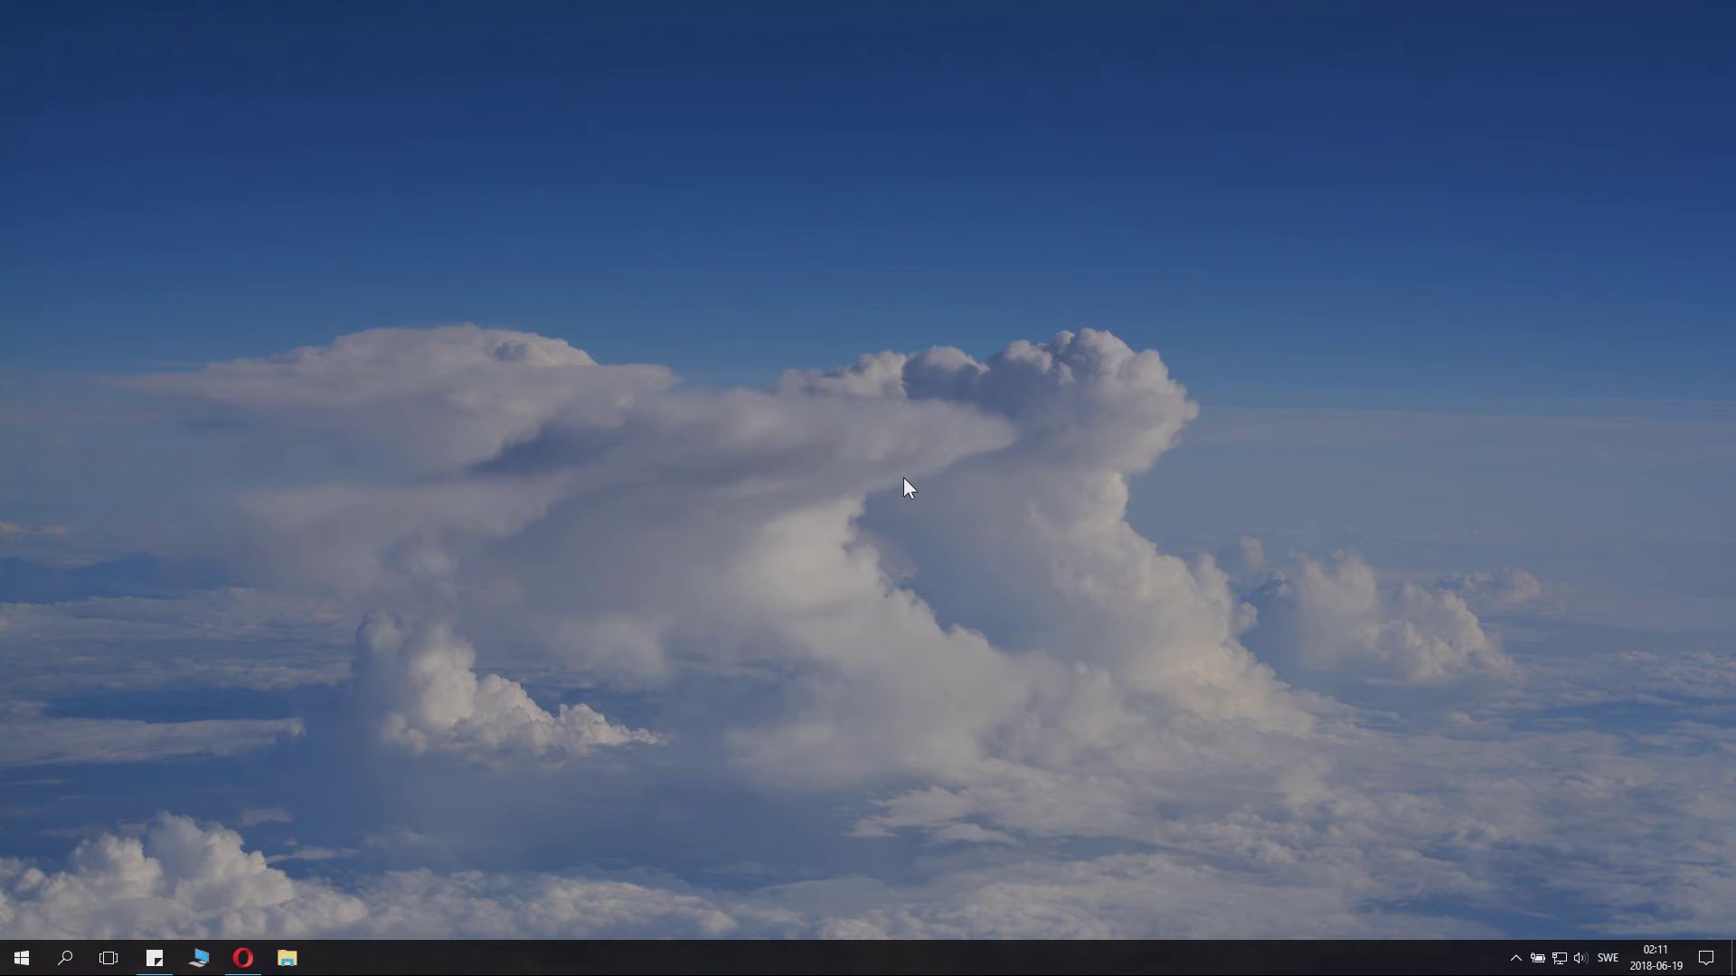
right_click(756, 418)
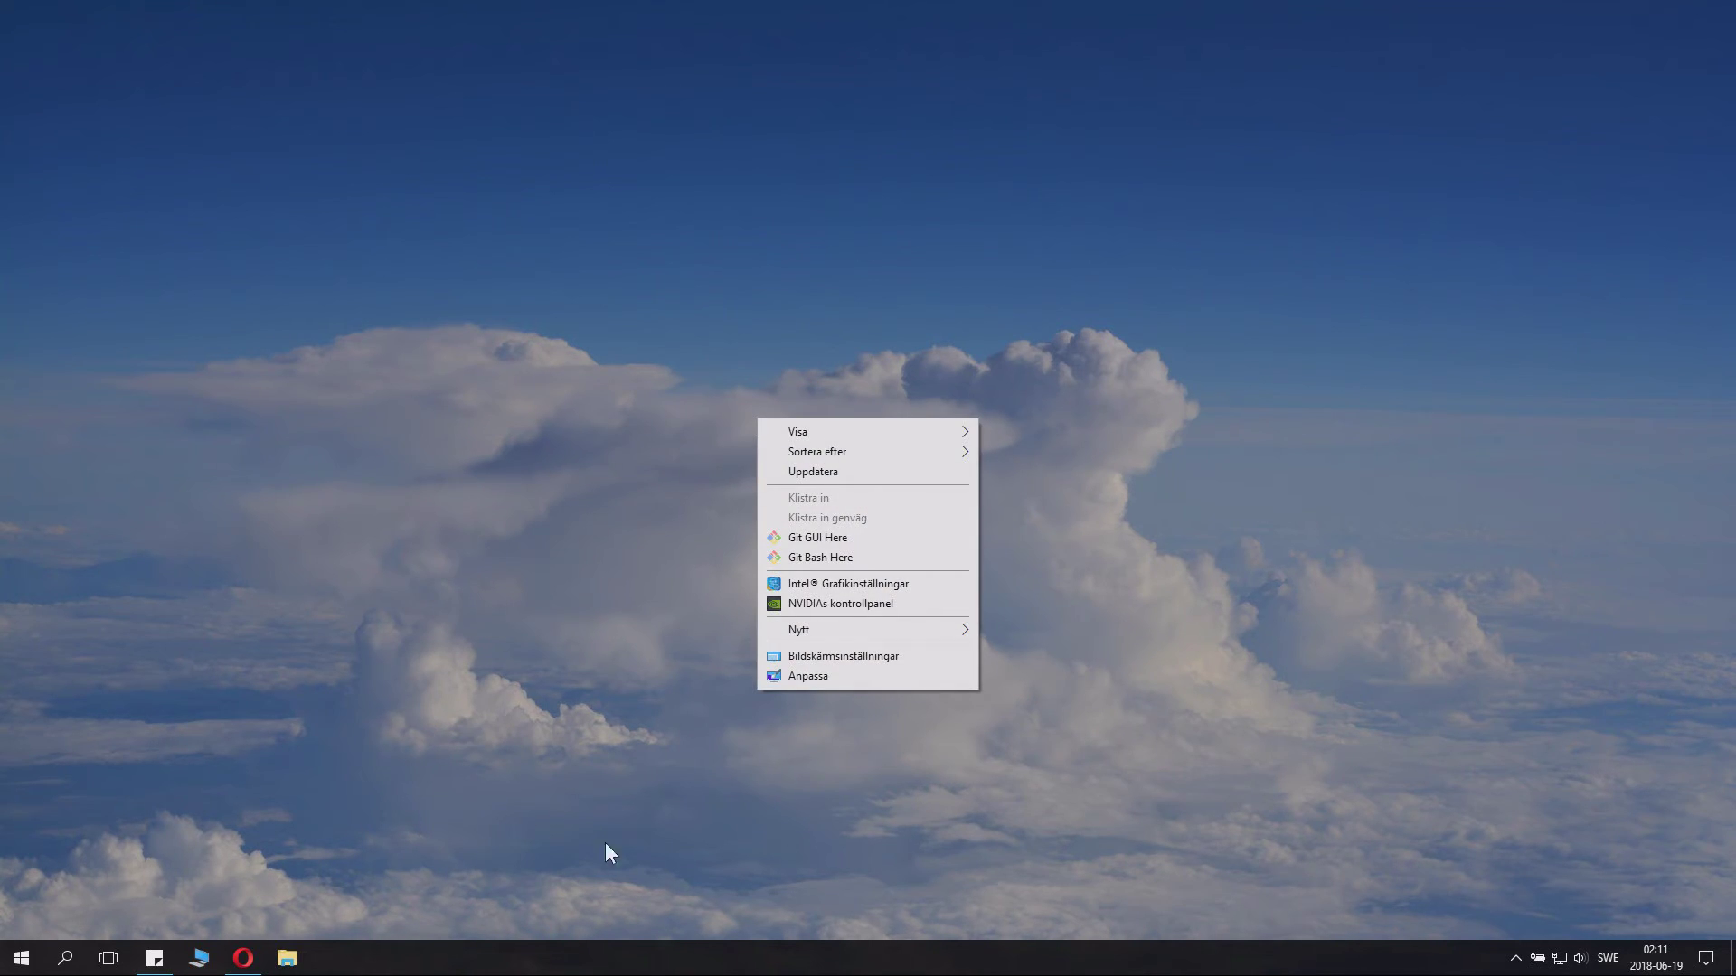
left_click(864, 602)
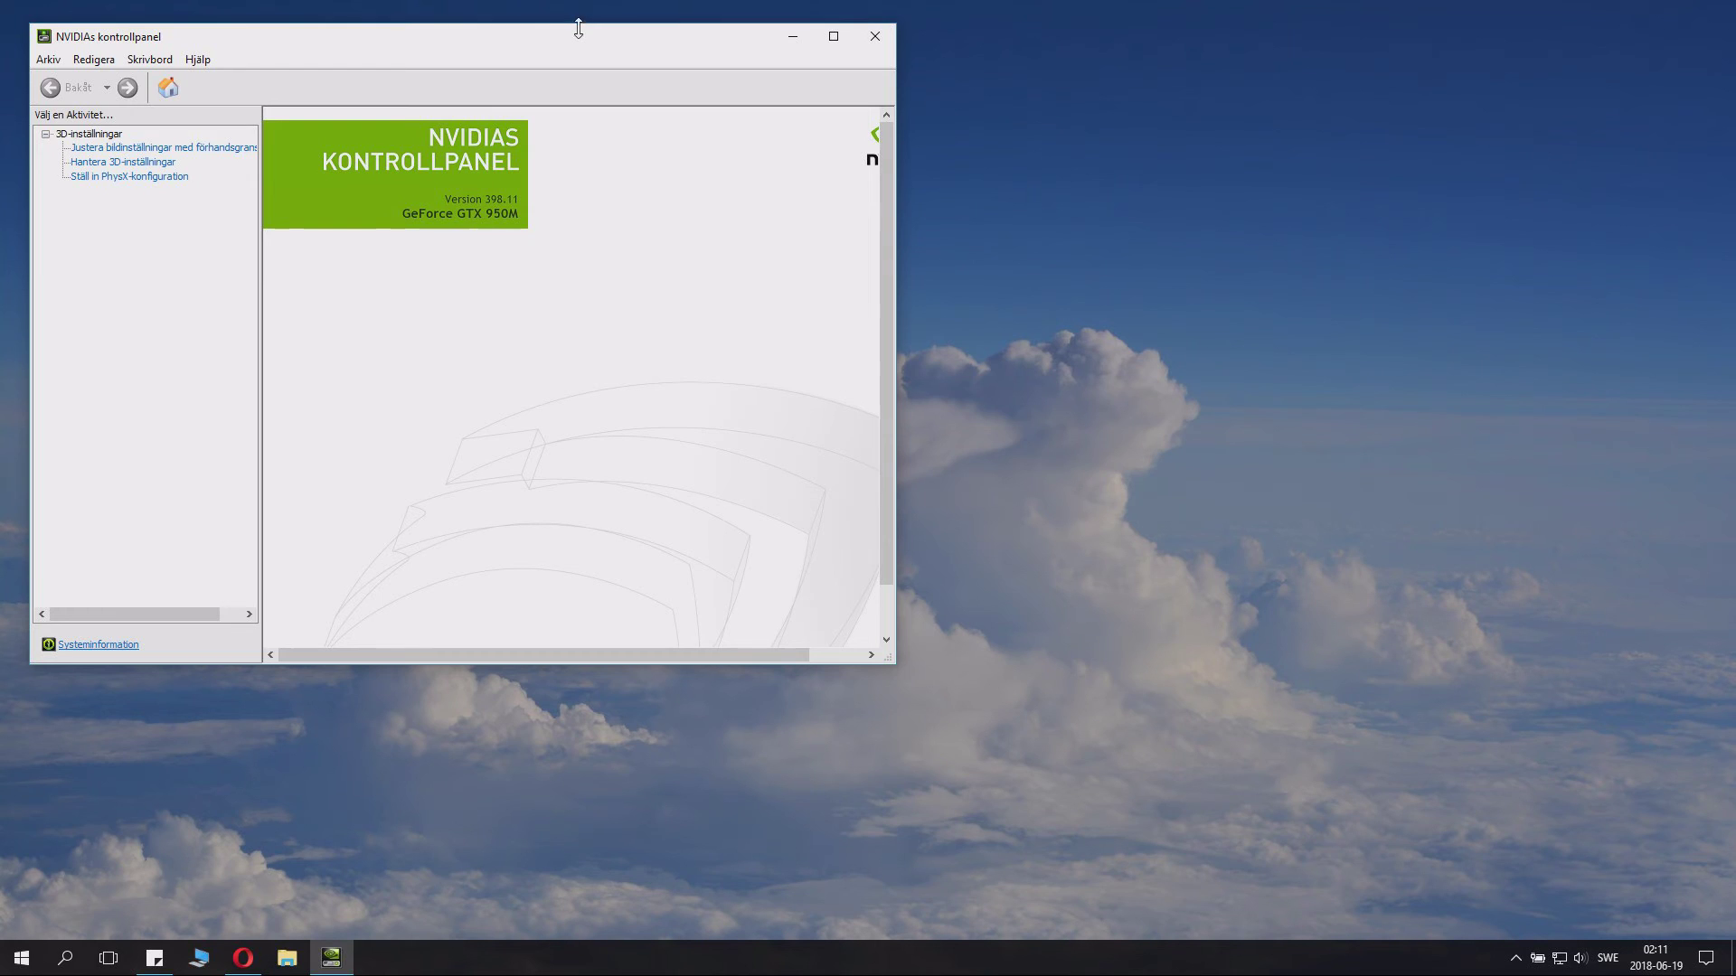
left_click_drag(573, 27, 886, 80)
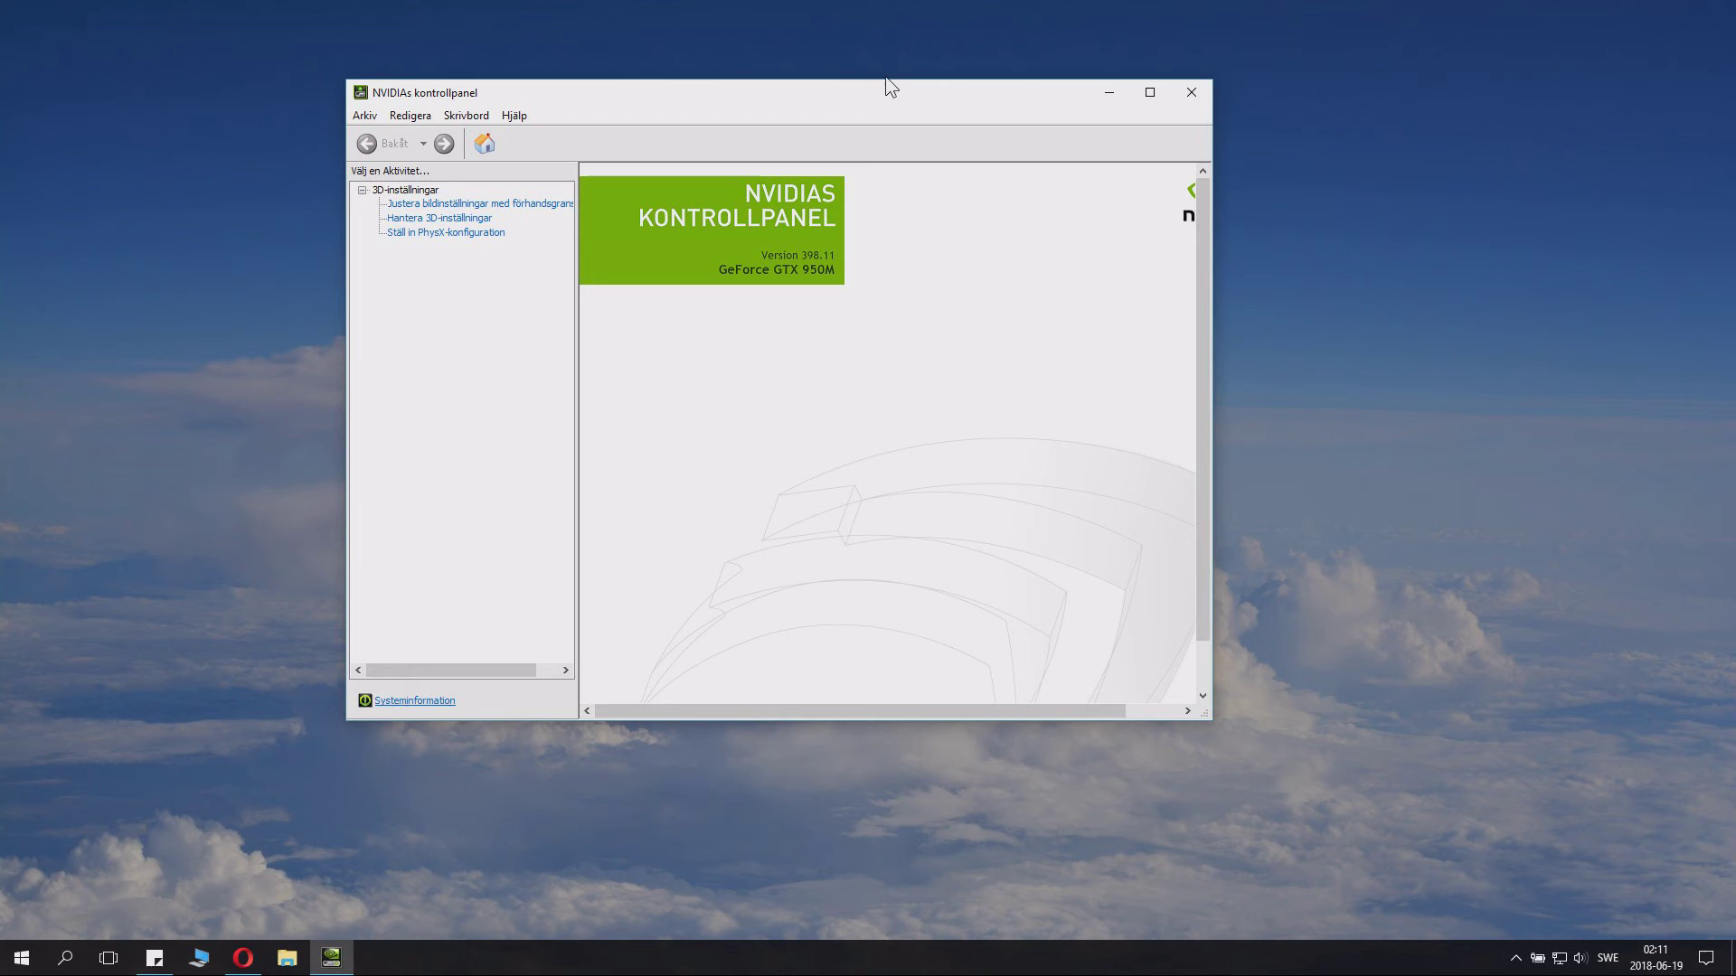
Close the NVIDIA Control Panel window.
left_click(1192, 92)
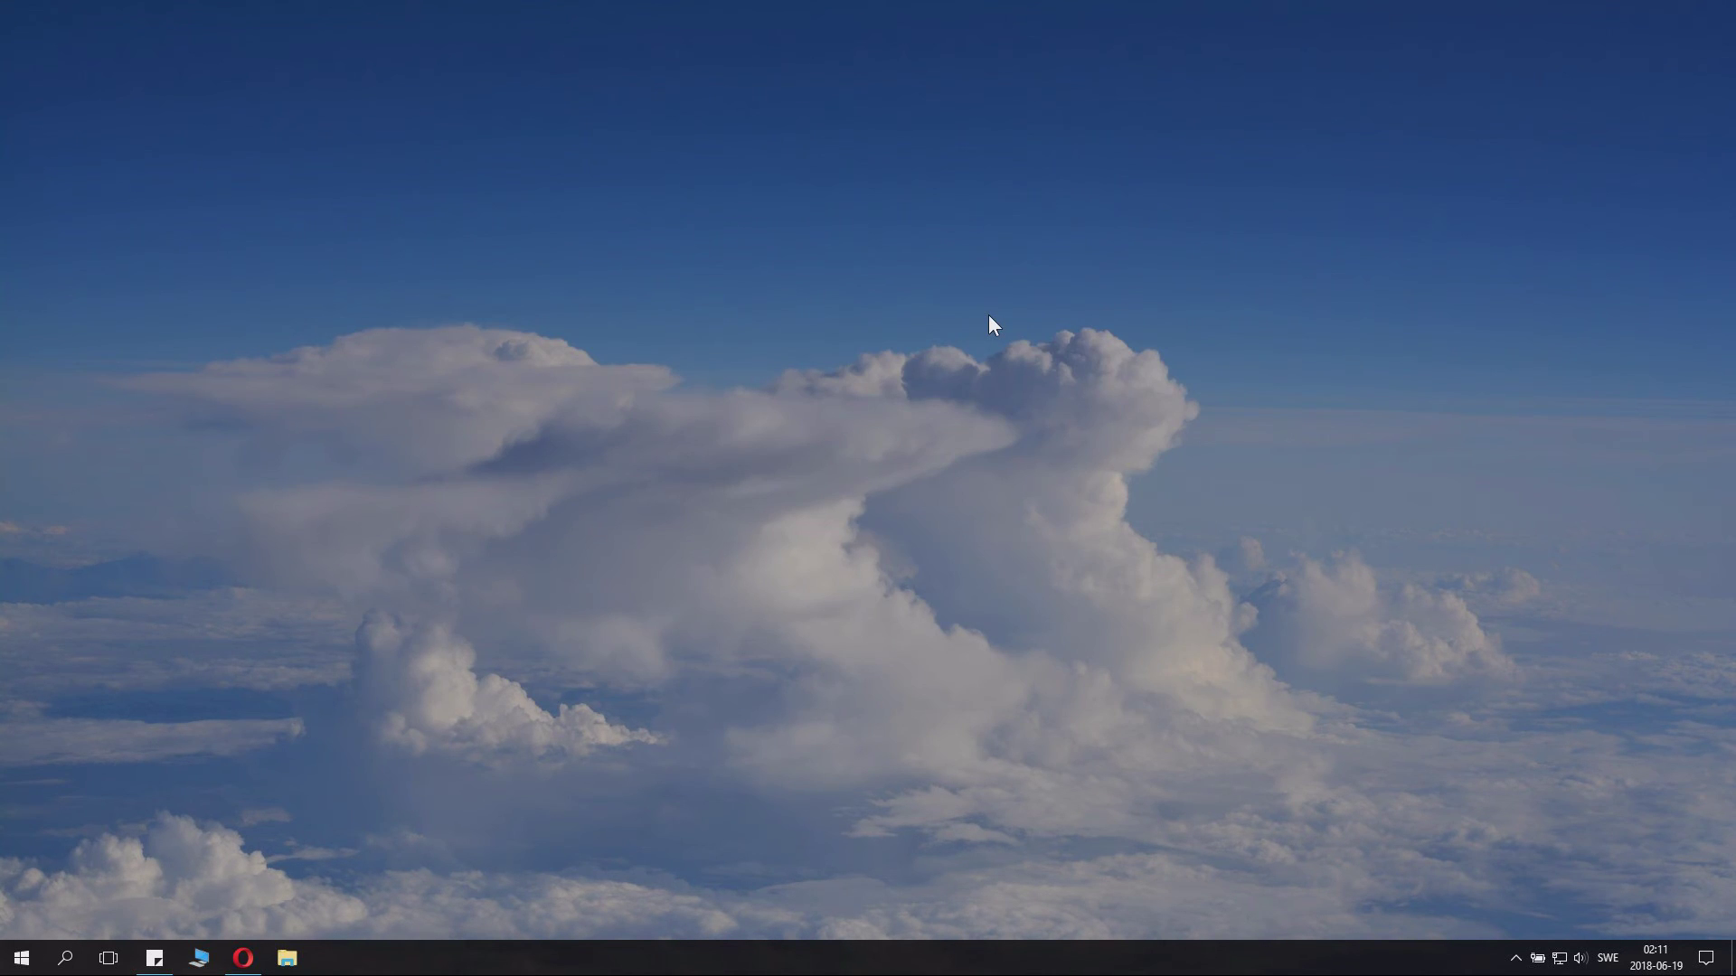